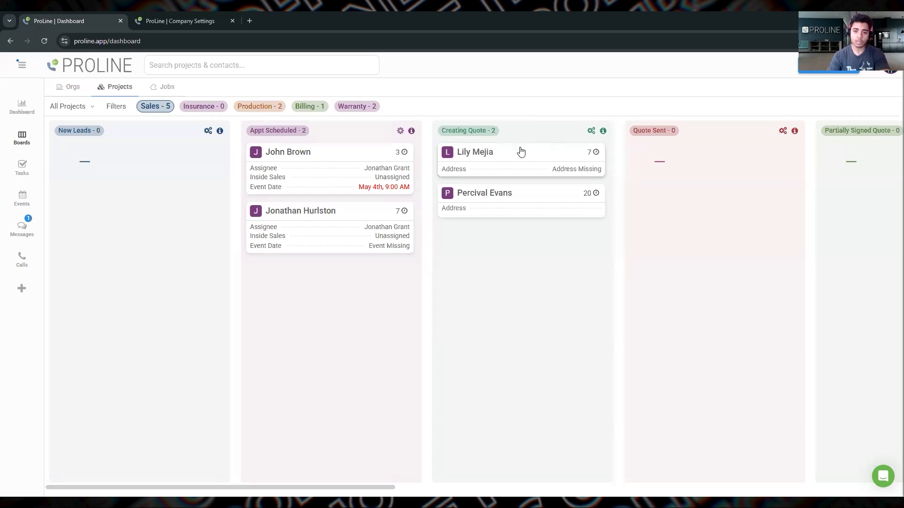
Step: Open the draft New Quote of the first project in the Creating Quote stage for editing
click(521, 151)
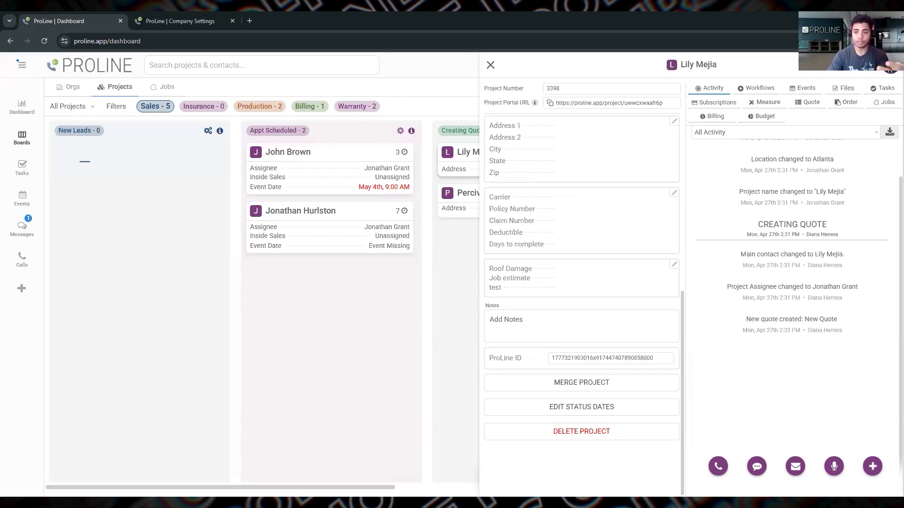
click(804, 107)
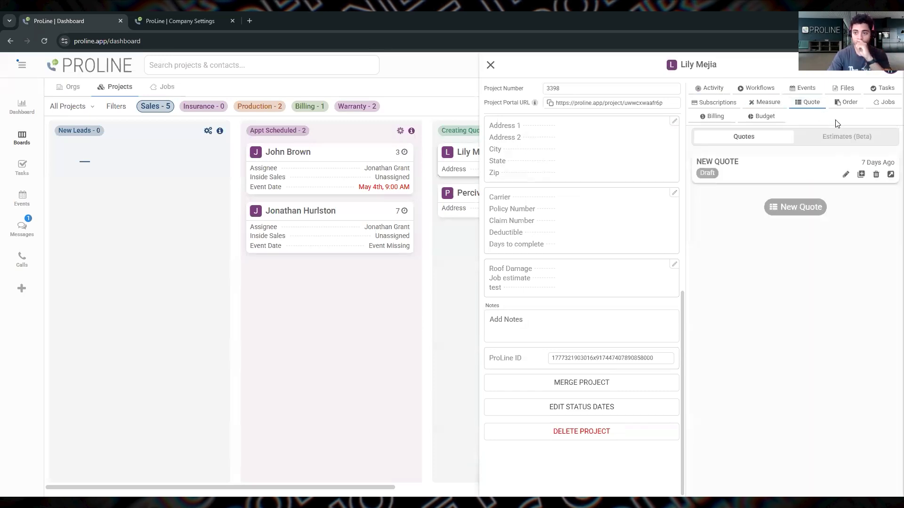
click(845, 175)
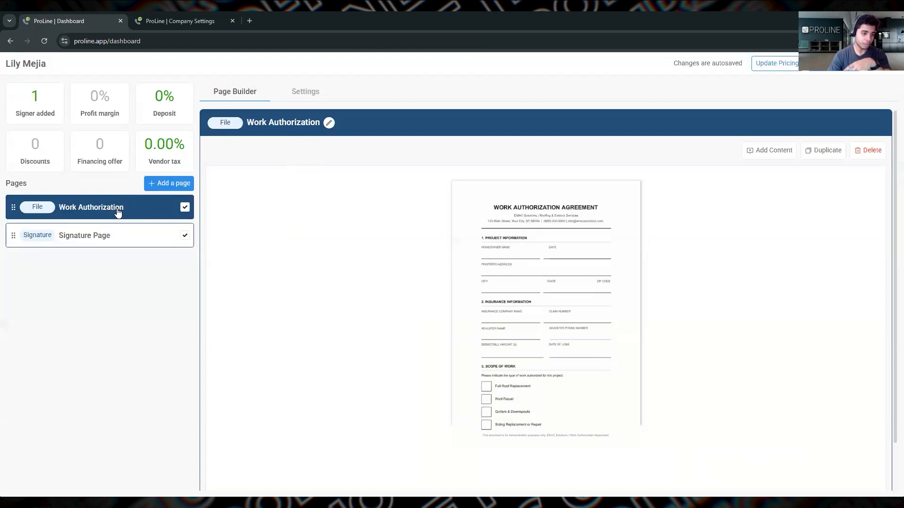
Step: Review the Work Authorization document in its content editor, examine the cell types offered for a new cell, and close the editor
click(775, 158)
scroll(532, 182, up, 10)
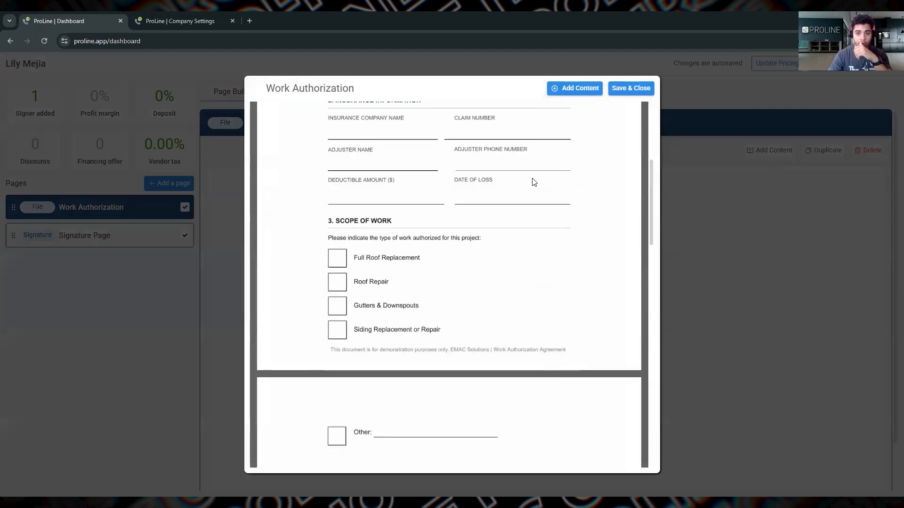
scroll(534, 182, up, 5)
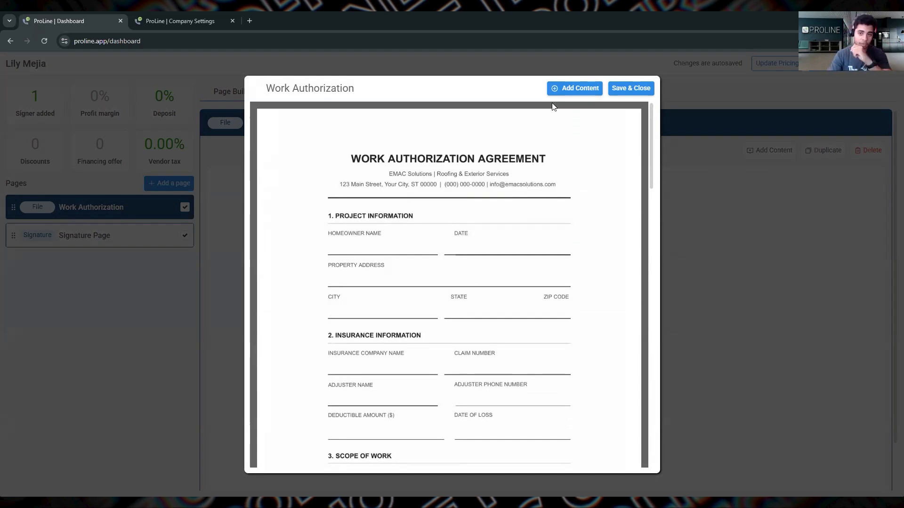
click(571, 93)
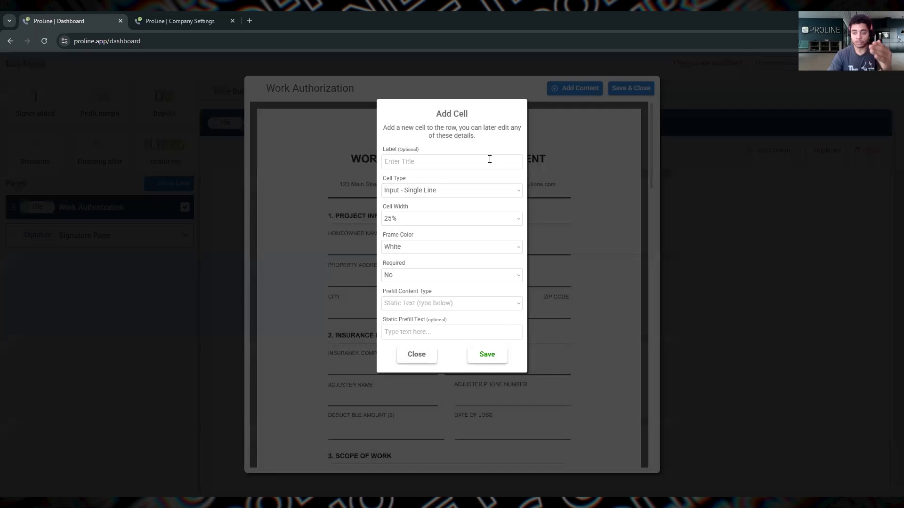
click(418, 159)
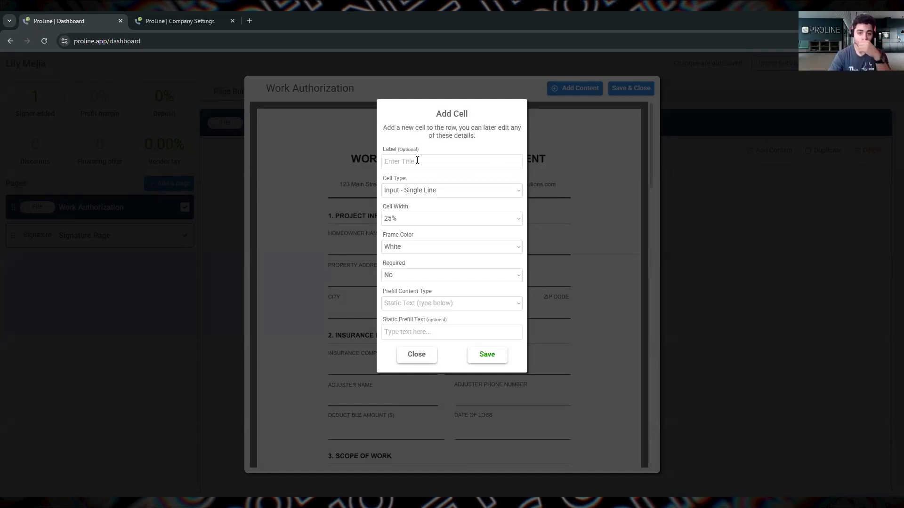
click(427, 190)
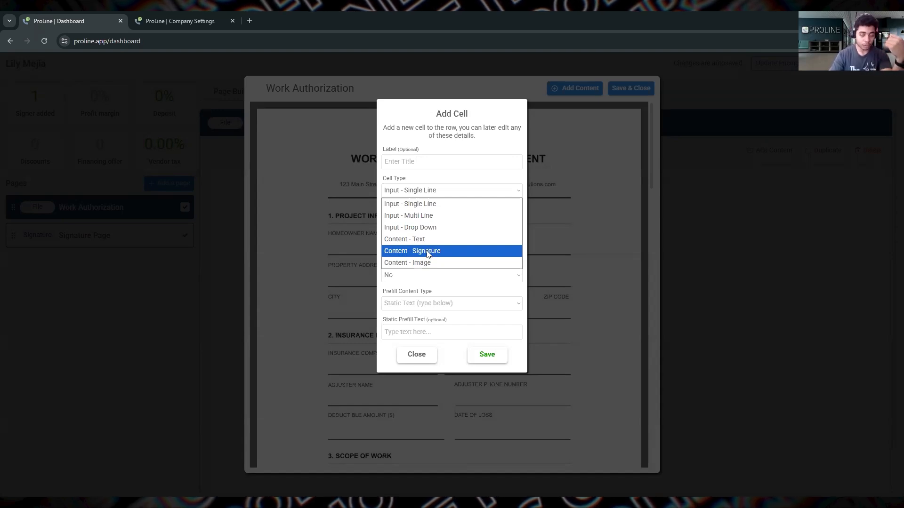
click(508, 86)
click(631, 92)
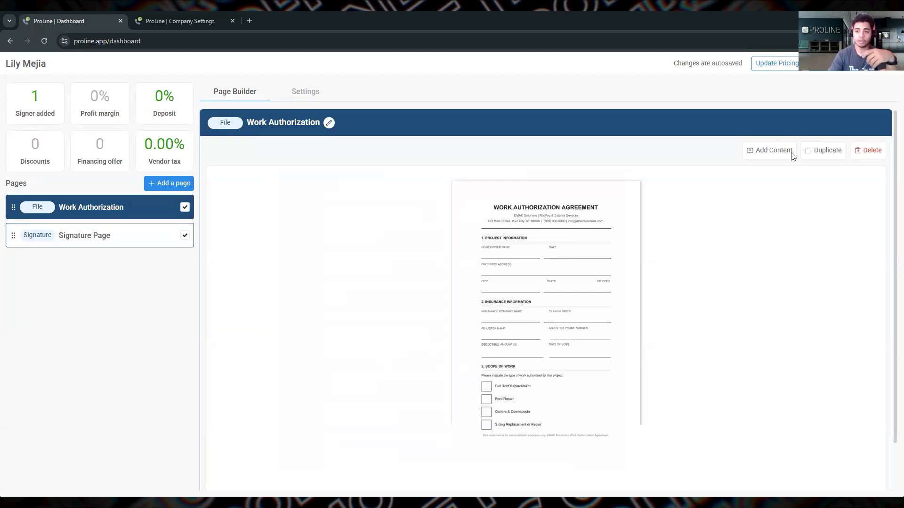
Step: Reopen the Work Authorization content editor and examine a new cell's type, width, frame color, required and prefill options without adding it
click(772, 151)
scroll(592, 232, down, 3)
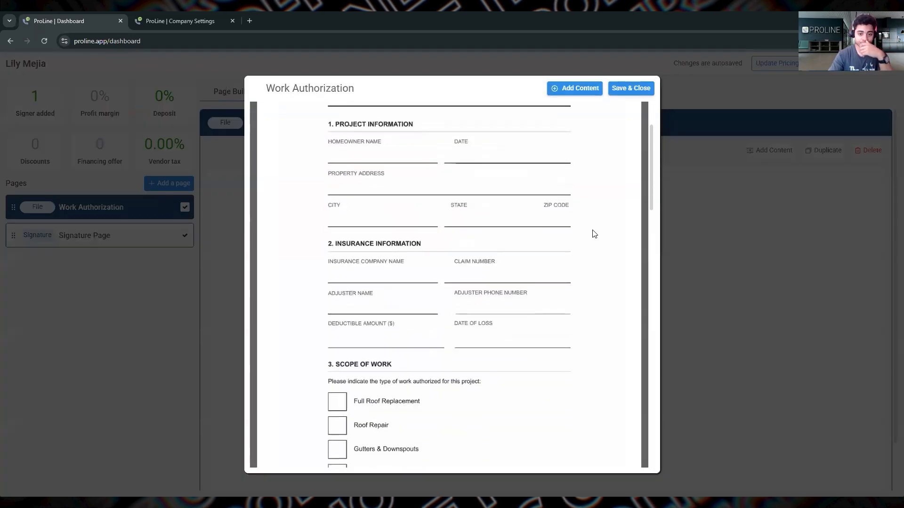
click(574, 89)
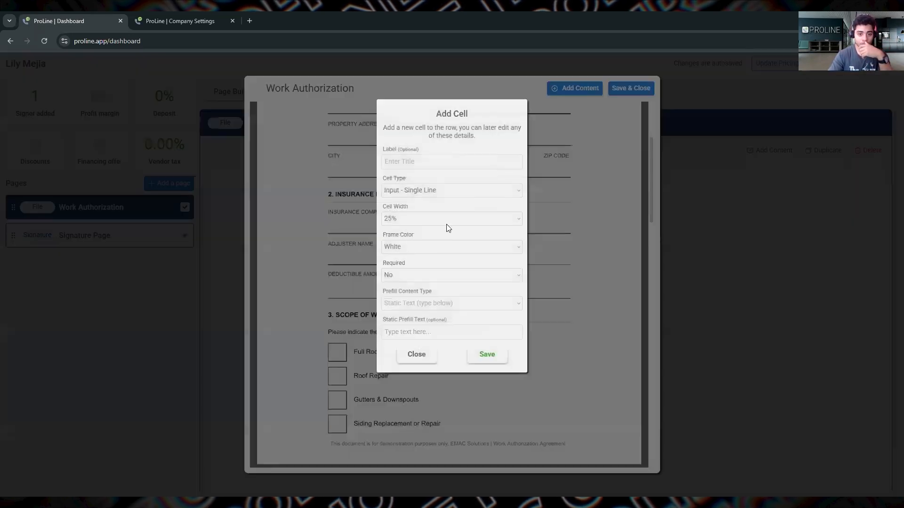
click(428, 196)
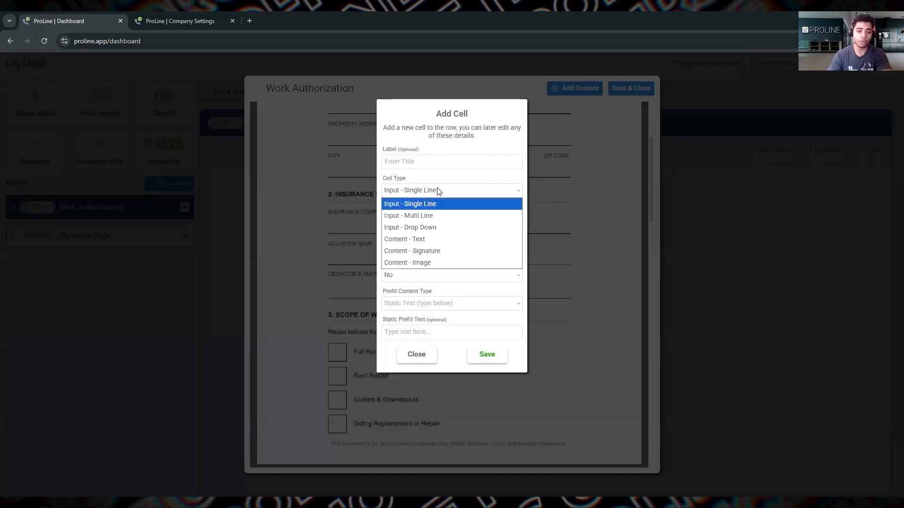
click(424, 204)
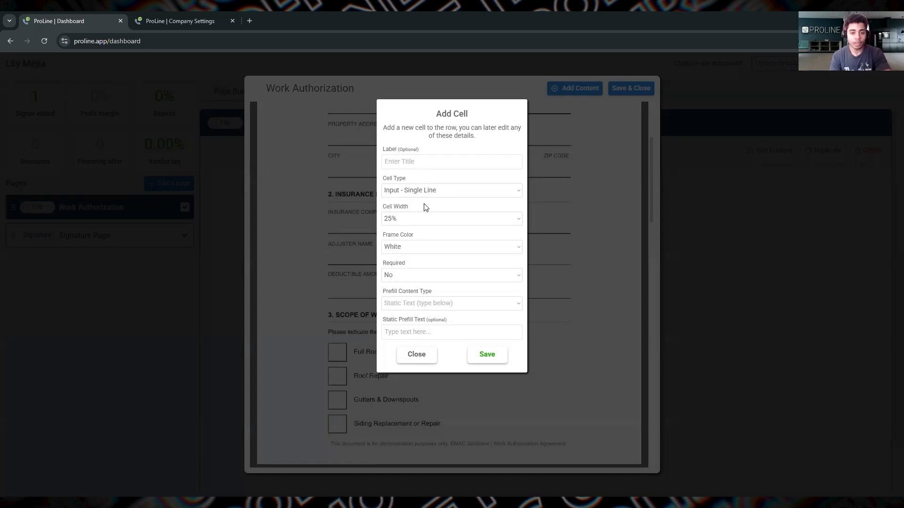
click(426, 219)
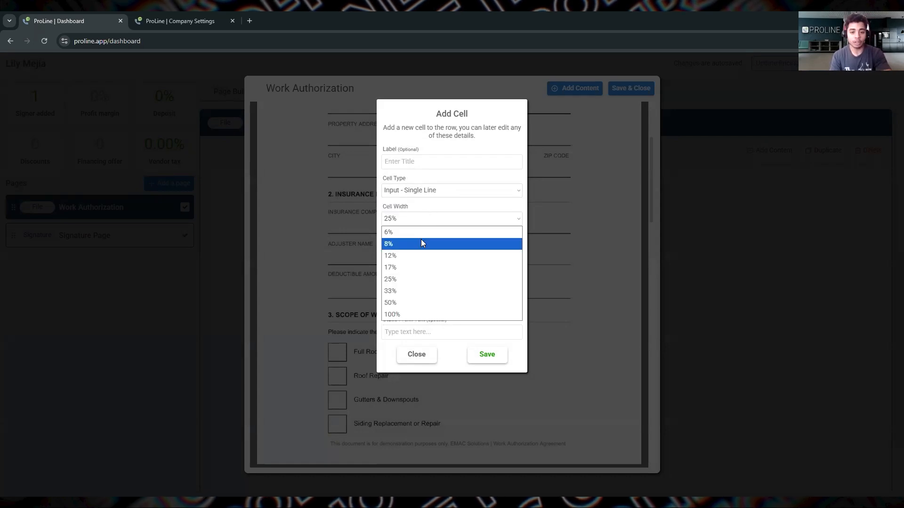
click(440, 216)
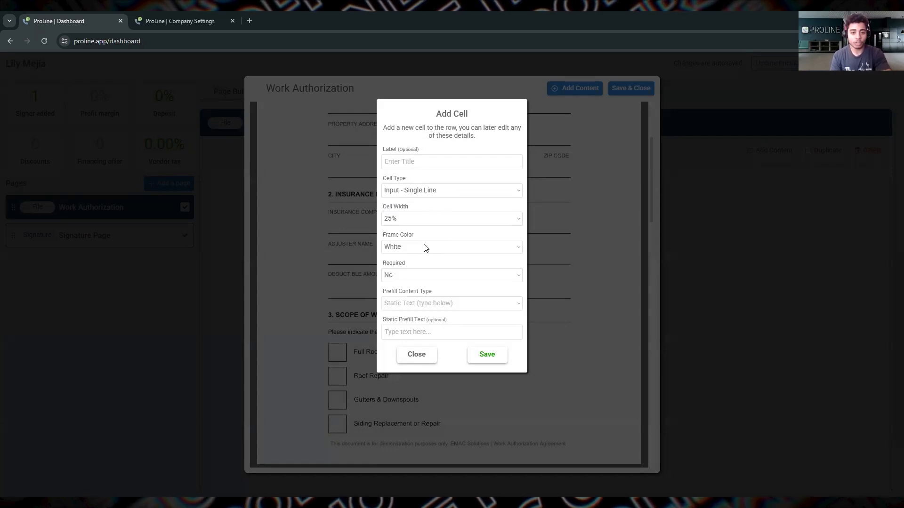
click(424, 247)
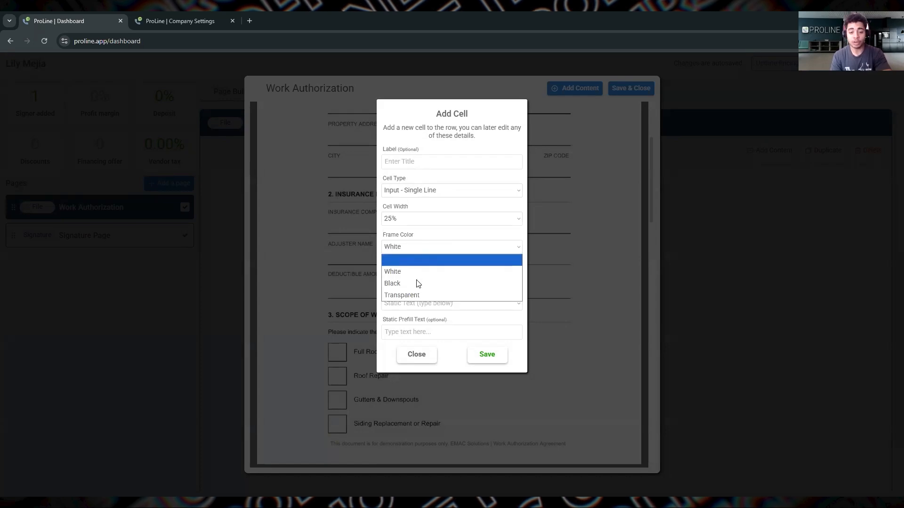
click(446, 247)
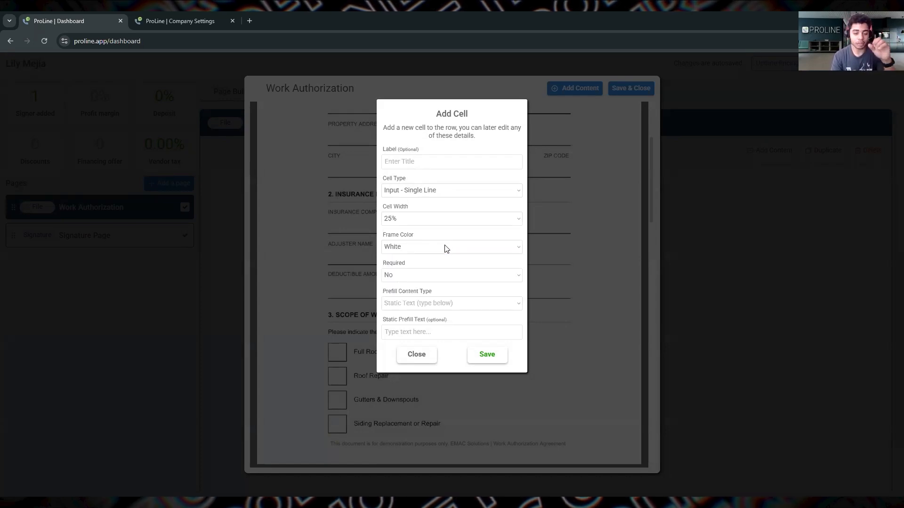
click(432, 276)
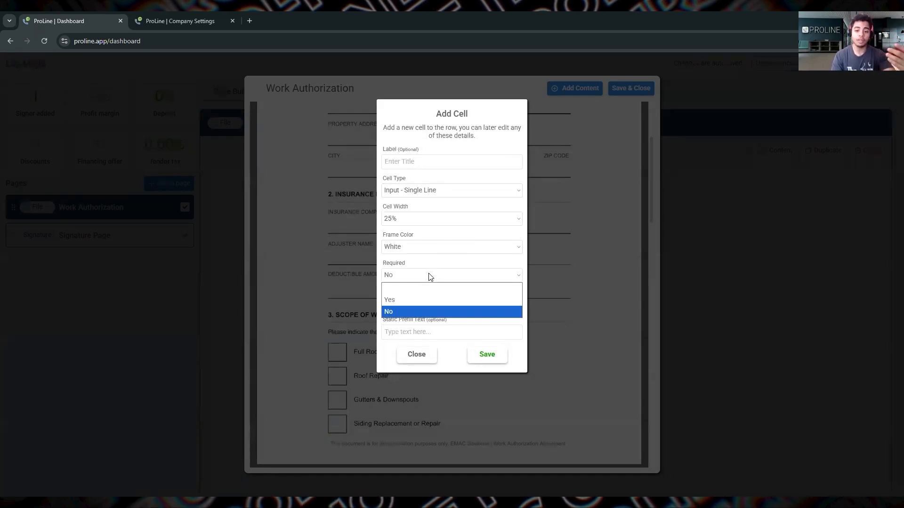
click(467, 304)
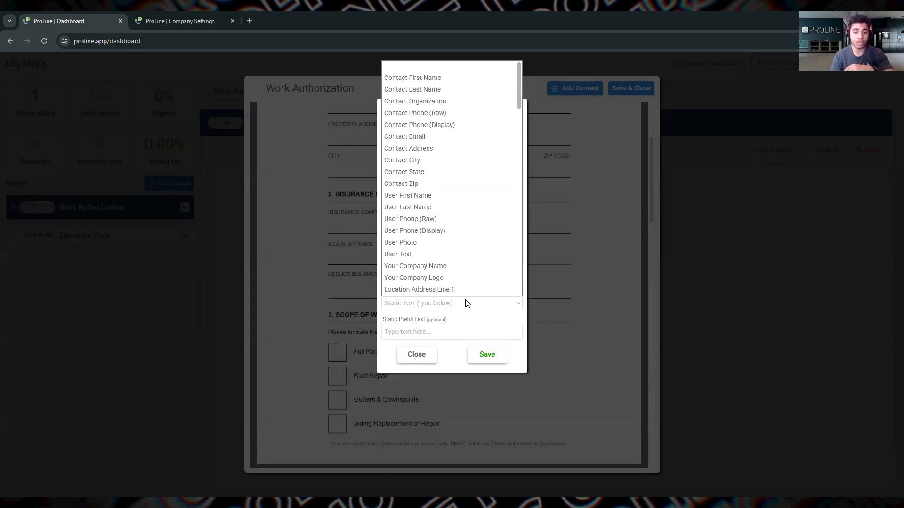
click(420, 333)
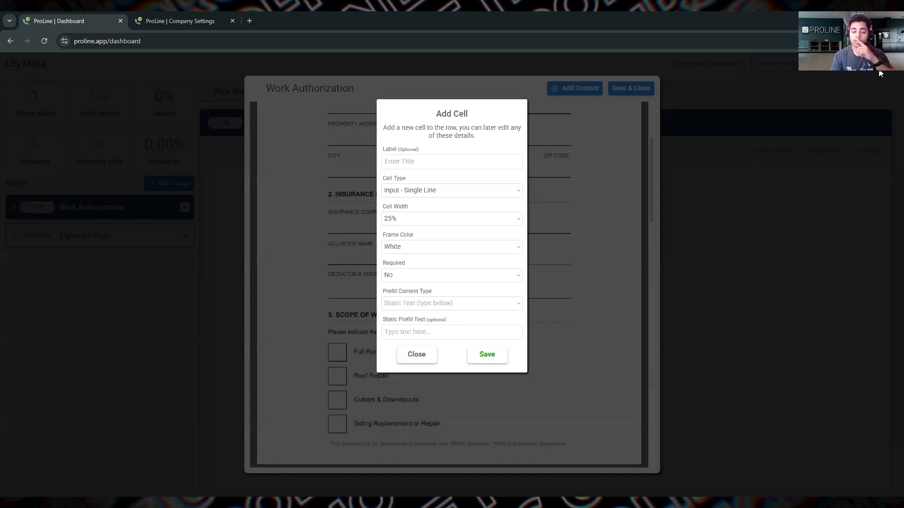
click(546, 112)
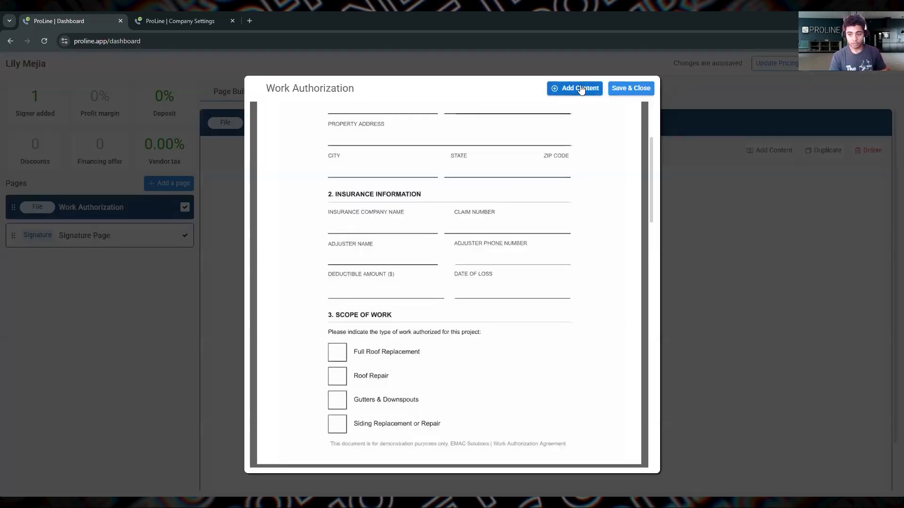
Step: Add a single-line input cell with a transparent frame and Contact First Name prefill, and place it on the Homeowner Name line
click(582, 89)
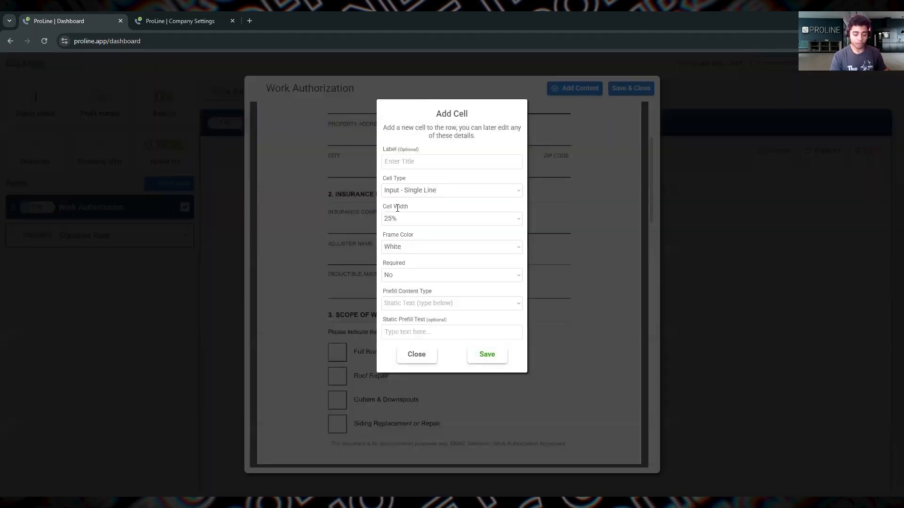
click(430, 358)
scroll(416, 337, up, 3)
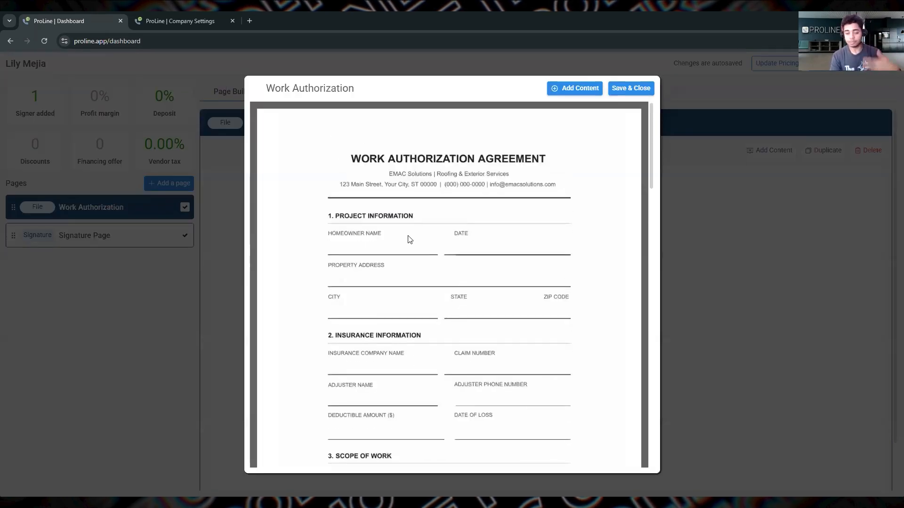
click(591, 94)
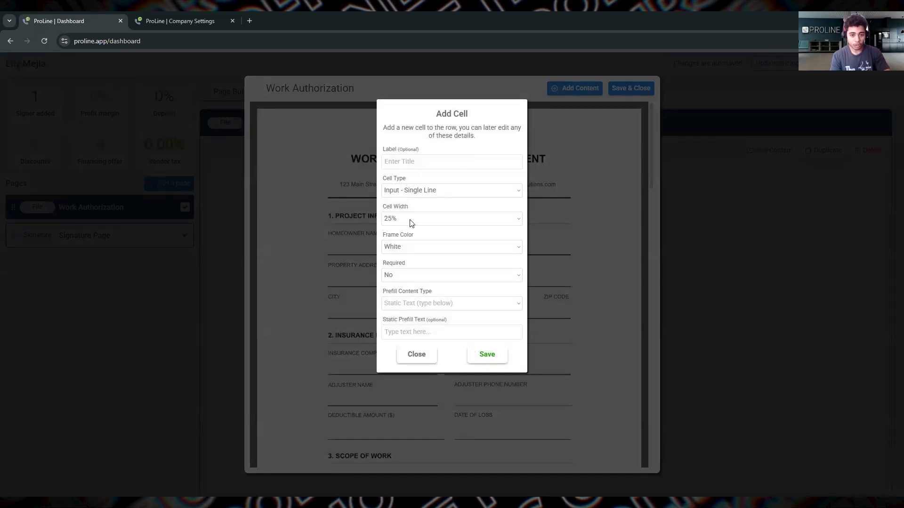
click(414, 250)
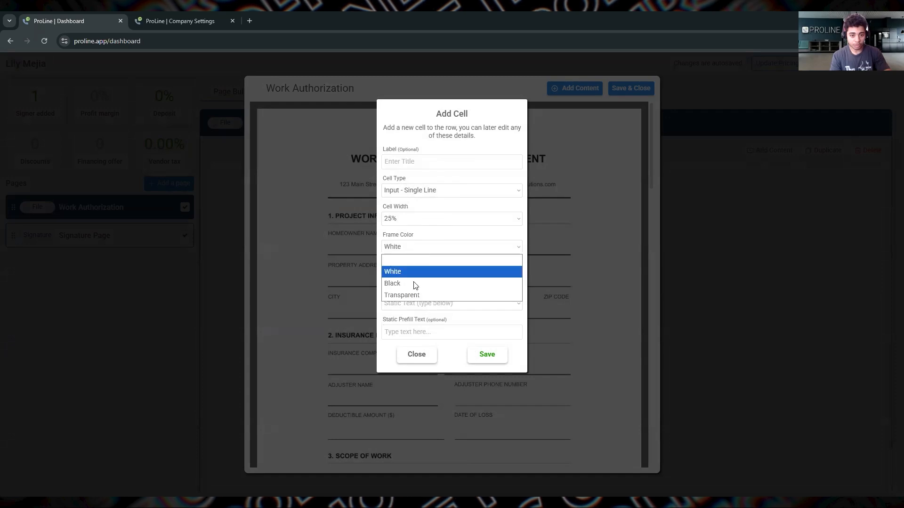
click(415, 297)
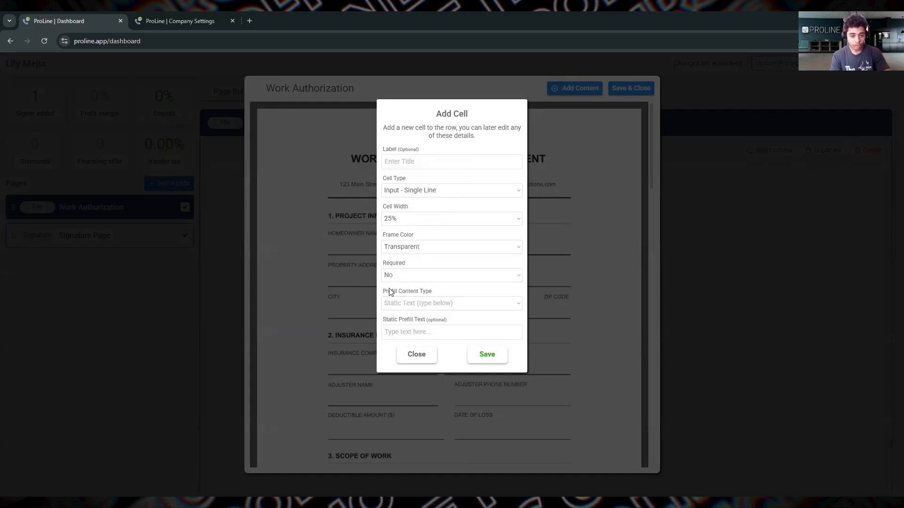
click(414, 303)
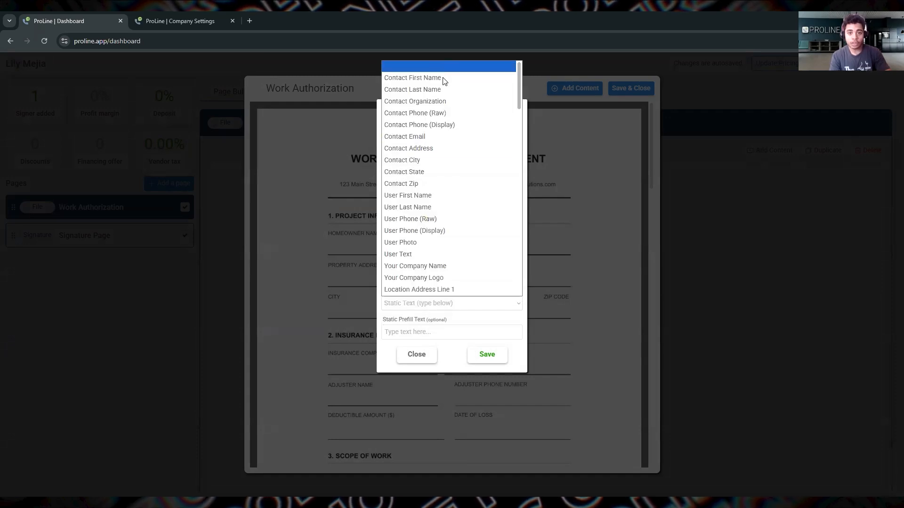
click(477, 334)
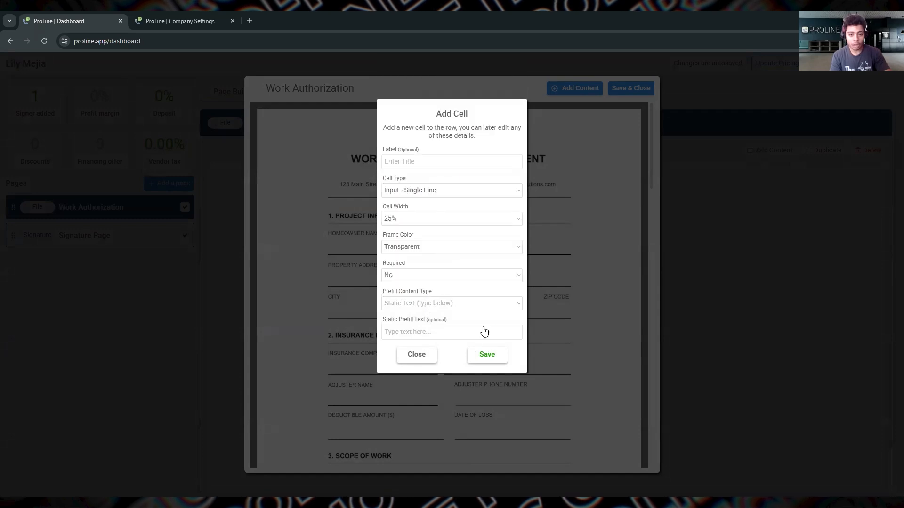
click(484, 325)
mouse_move(370, 247)
mouse_down()
mouse_move(299, 115)
mouse_move(346, 181)
mouse_move(366, 235)
mouse_up()
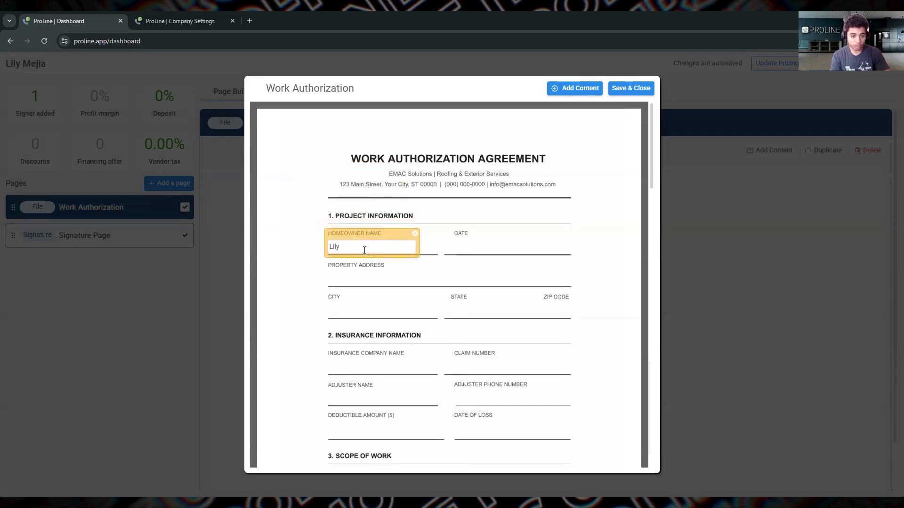
Step: Add a single-line input cell prefilled with Current Date Formal and place it on the Date line of the Project Information section
click(575, 88)
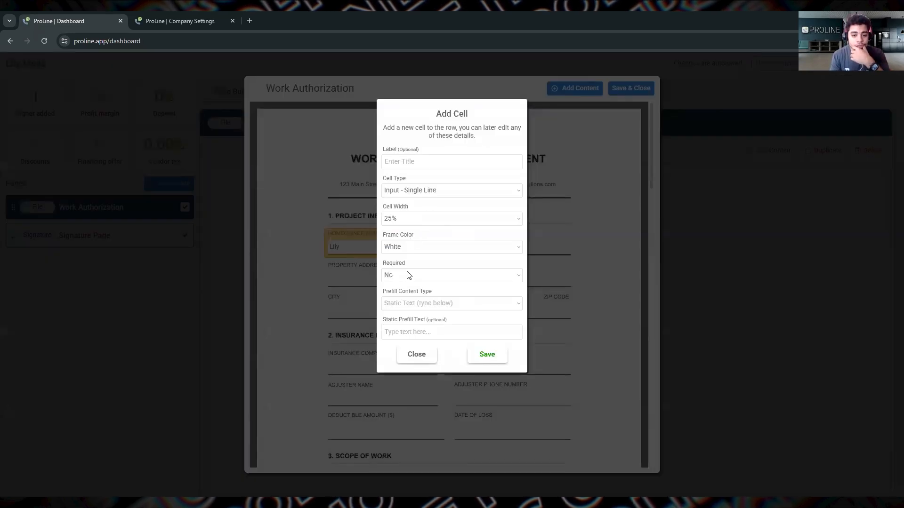
click(421, 304)
scroll(421, 216, down, 5)
scroll(422, 216, up, 3)
scroll(422, 217, down, 3)
scroll(422, 217, up, 5)
scroll(422, 216, up, 1)
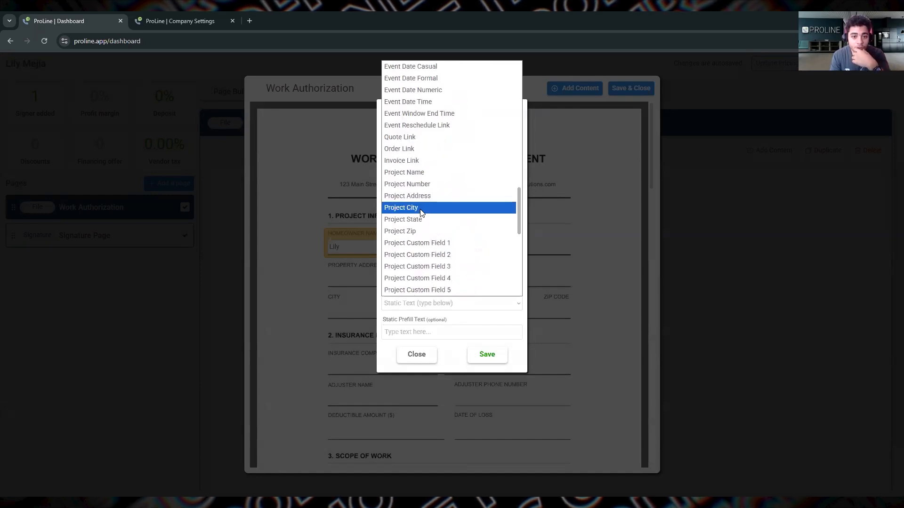
scroll(422, 213, down, 5)
scroll(421, 212, up, 2)
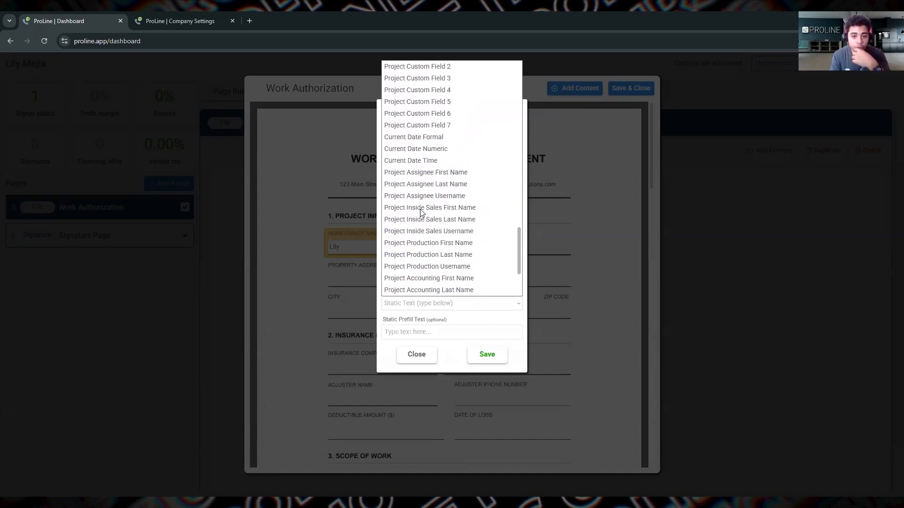
click(429, 138)
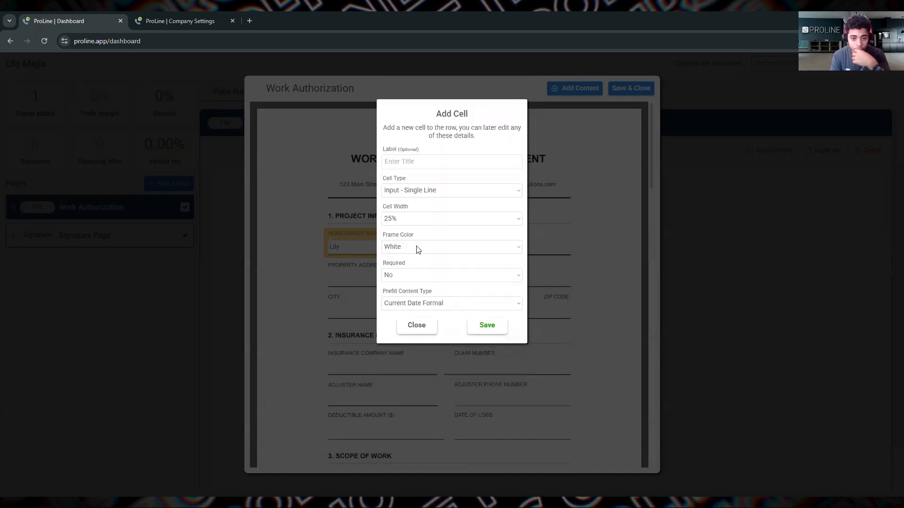
click(416, 249)
click(480, 324)
click(482, 324)
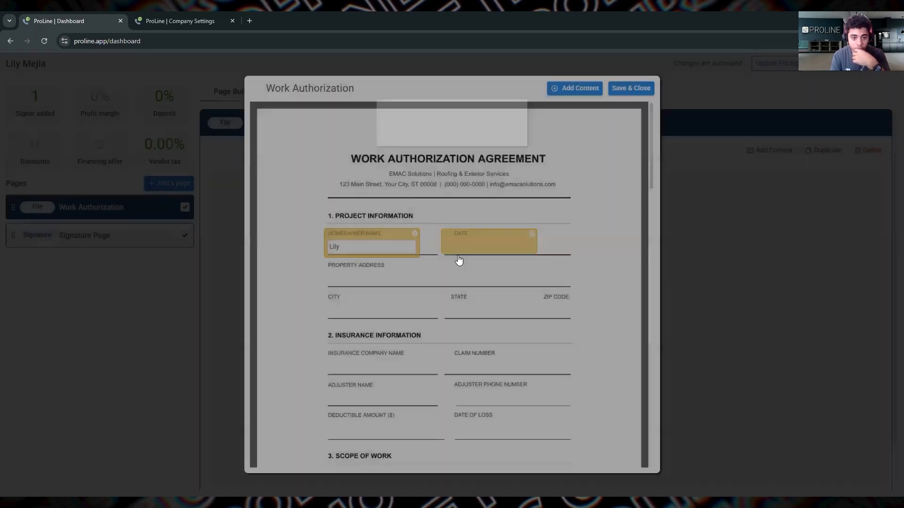
drag(289, 112, 473, 230)
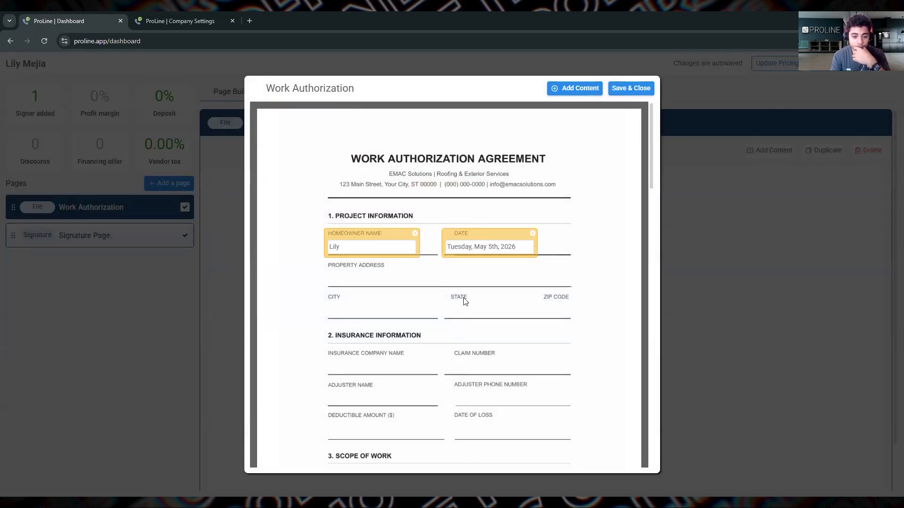
Step: Add a single-line input cell with a transparent frame and no prefill, and place it on the Insurance Company Name line
scroll(480, 267, down, 2)
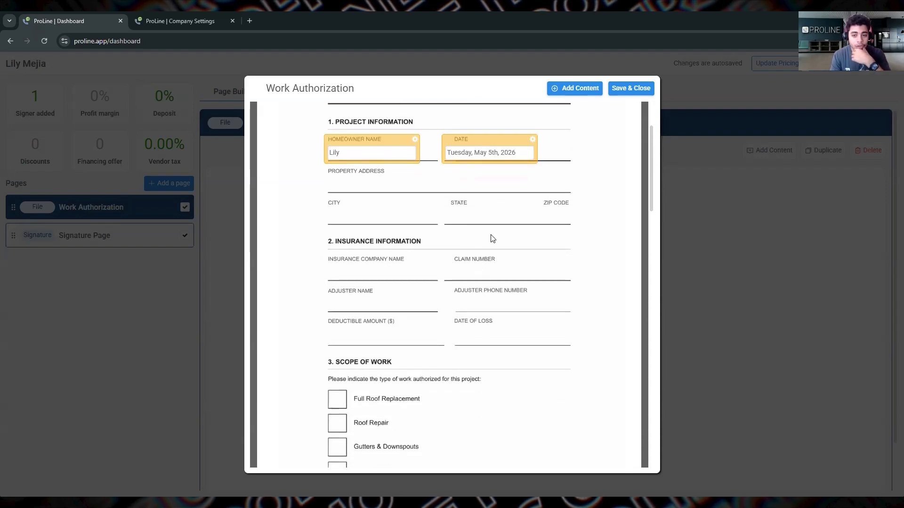
click(578, 90)
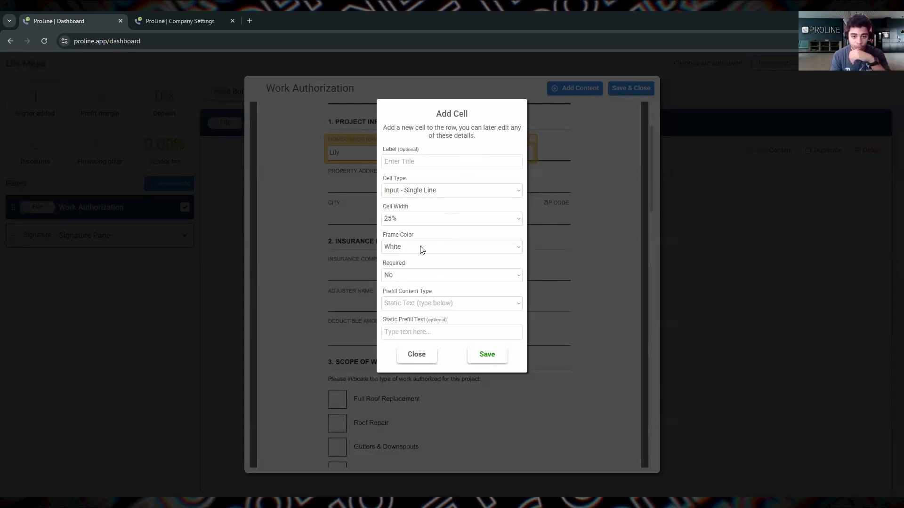
click(402, 295)
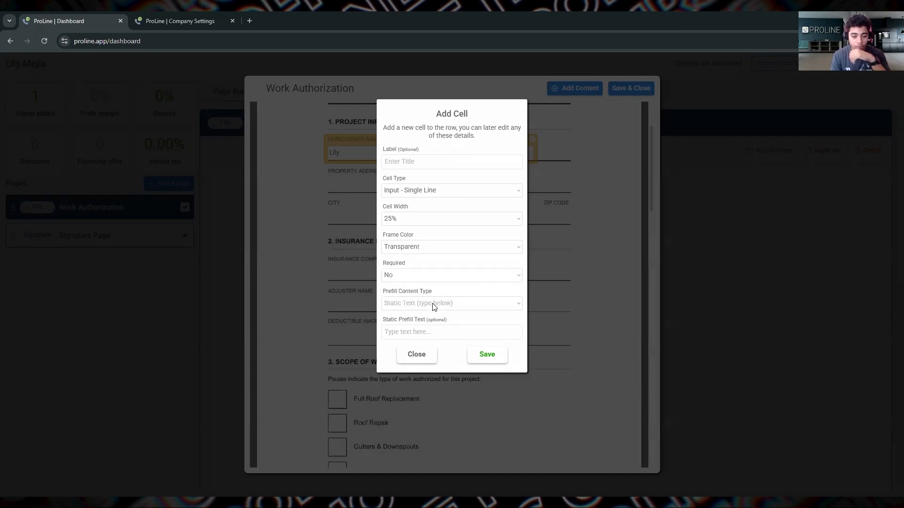
click(486, 355)
drag(314, 126, 381, 263)
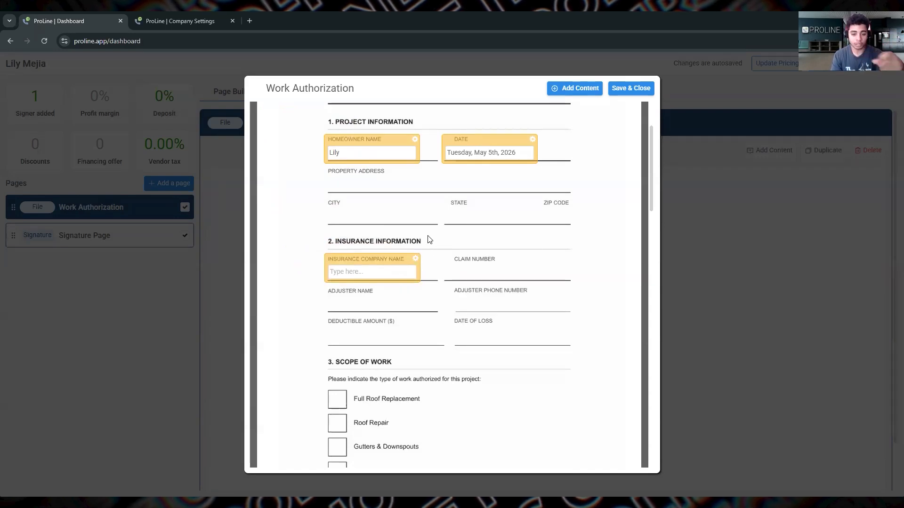
Step: Add a drop-down cell with a transparent frame and the options Yes,No, and place it on the Pets on Property line
scroll(486, 264, down, 3)
scroll(487, 264, down, 5)
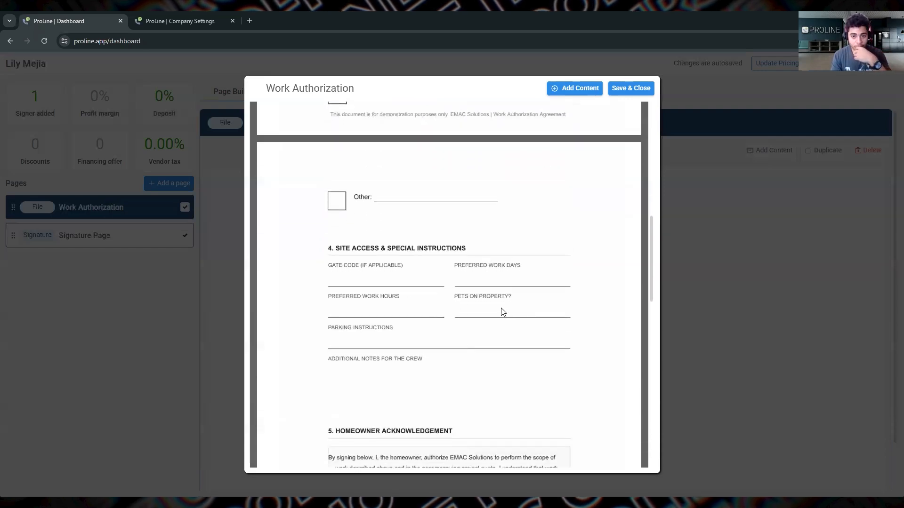
click(576, 94)
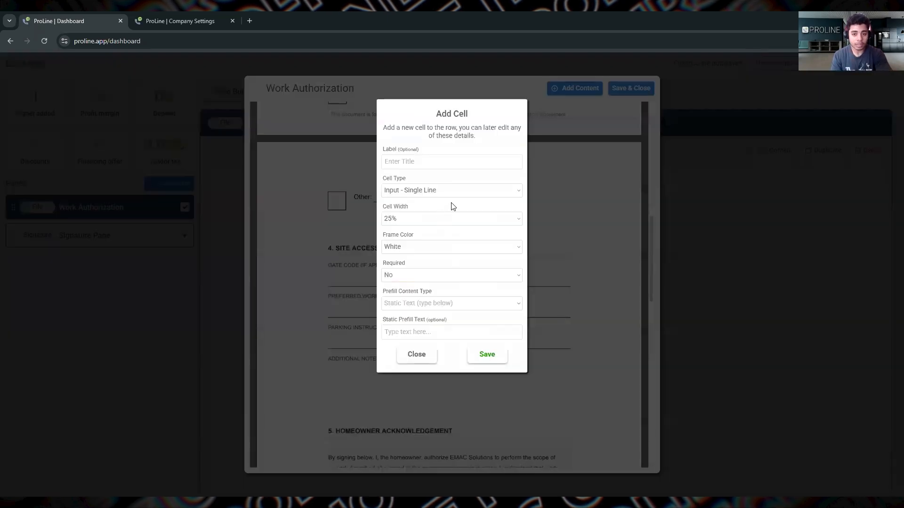
click(411, 247)
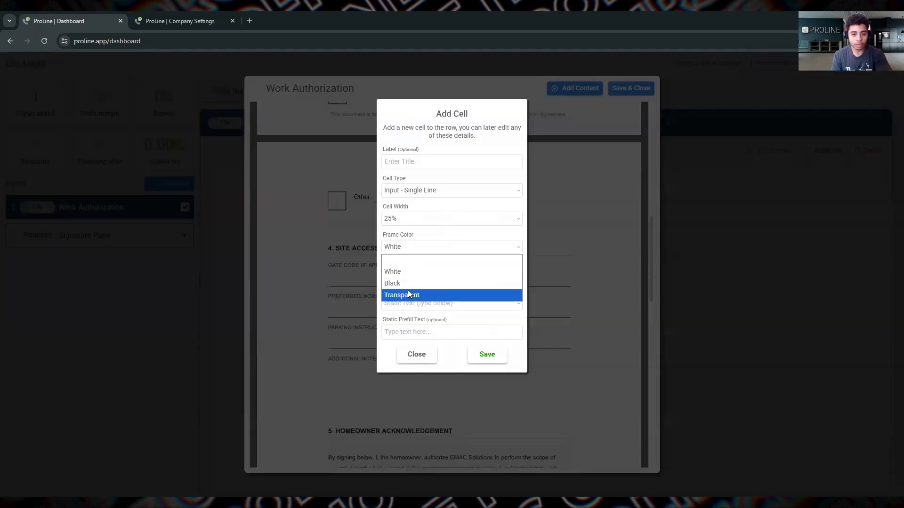
click(408, 293)
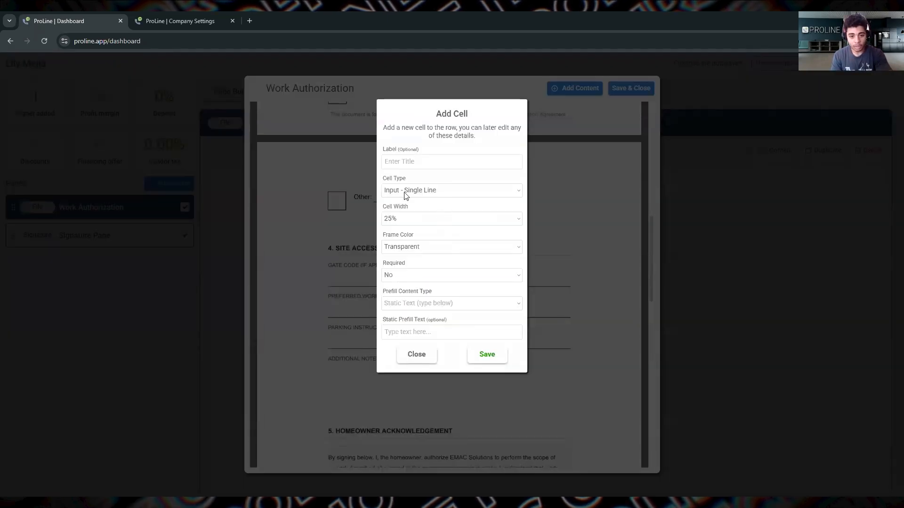
click(405, 193)
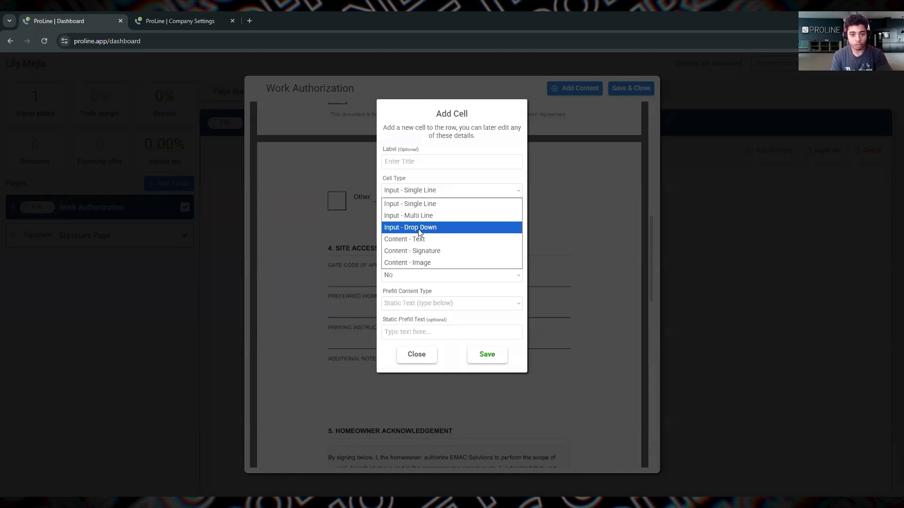
click(418, 228)
click(445, 302)
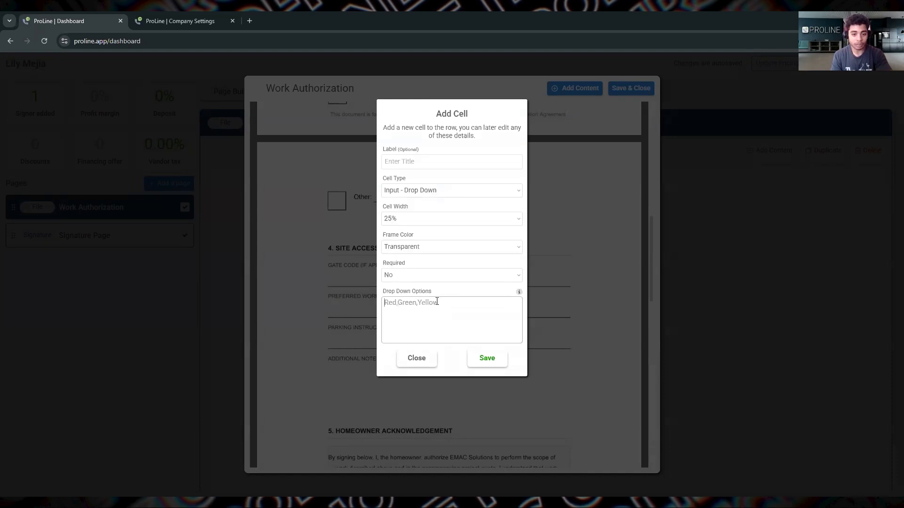
text(Y)
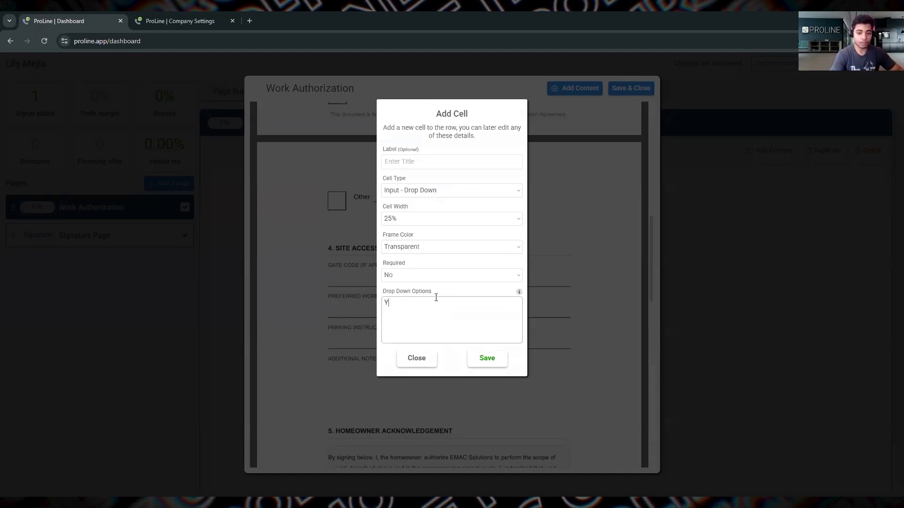
text(es,No)
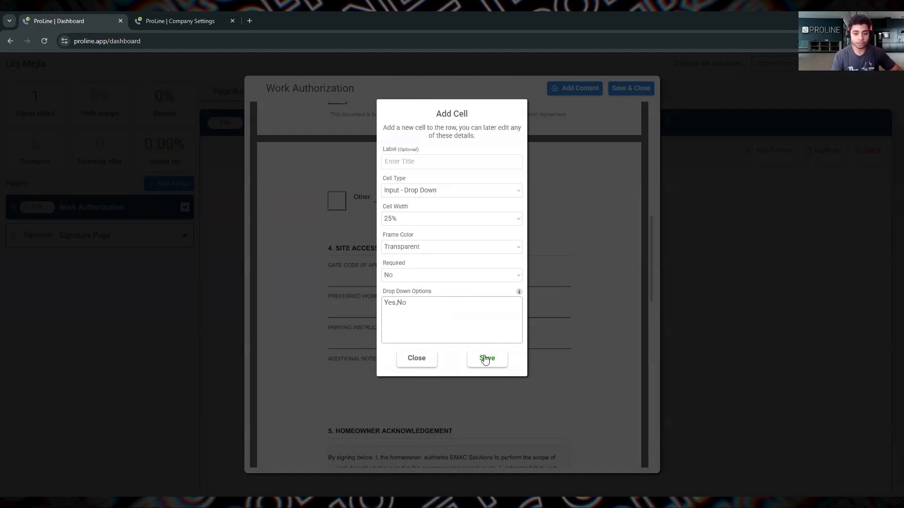
drag(312, 118, 514, 297)
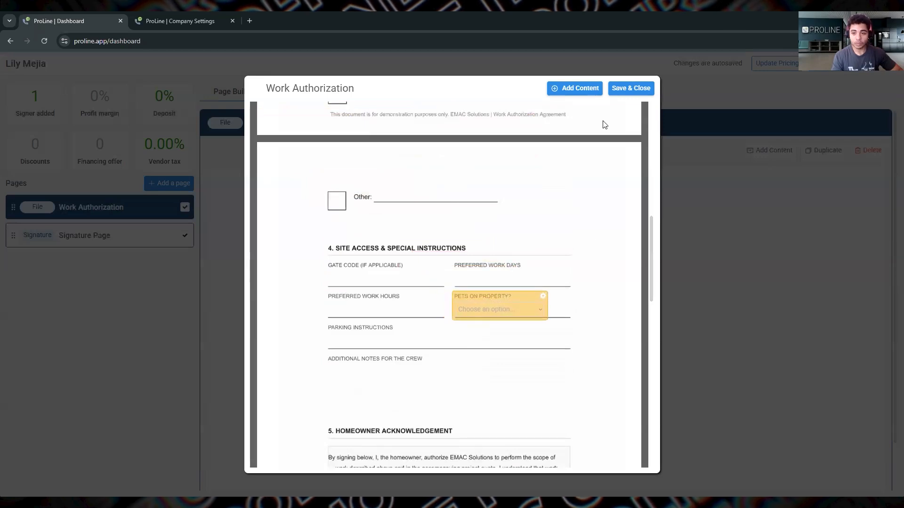
Step: Add a multi-line input cell with 50% width and place it under Additional Notes for the Crew
scroll(471, 282, down, 3)
click(577, 89)
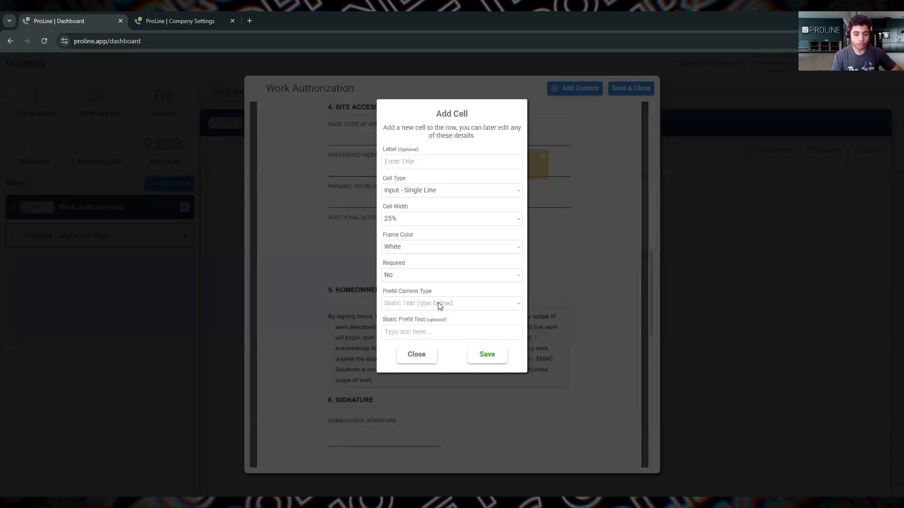
click(438, 303)
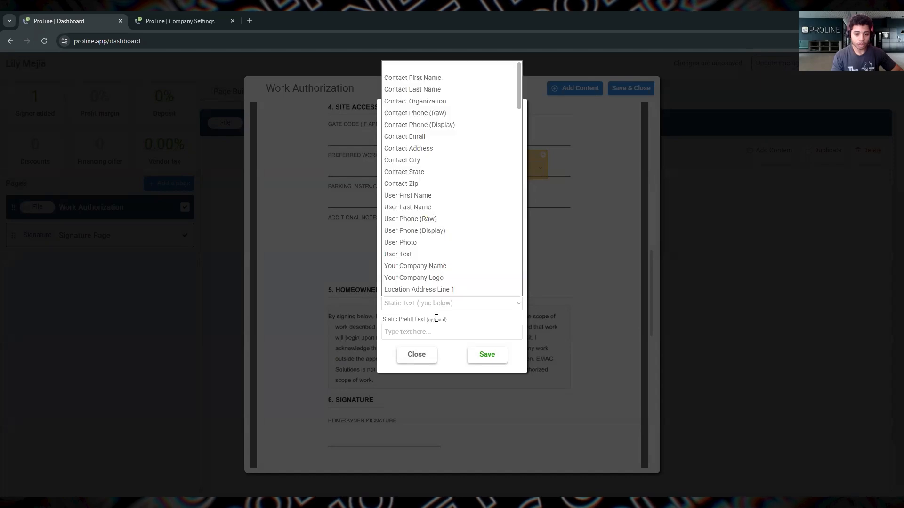
click(436, 318)
click(409, 191)
click(412, 213)
click(408, 220)
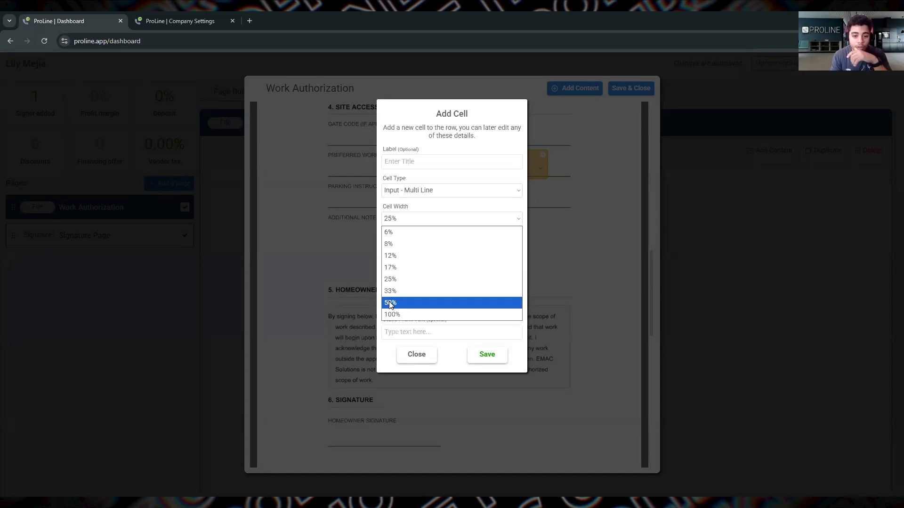
click(486, 356)
click(487, 356)
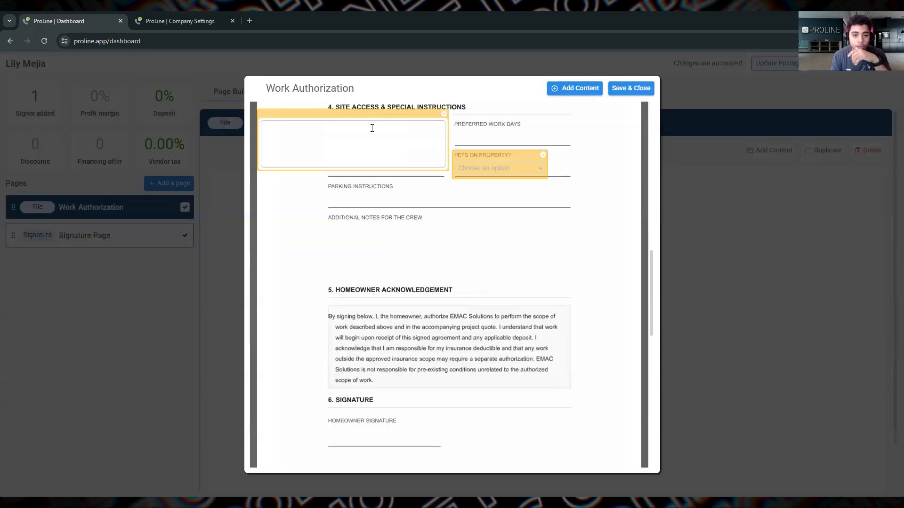
drag(376, 129, 441, 230)
Step: Change the crew notes cell's frame color to Transparent and shift it up over the Additional Notes for the Crew heading
click(511, 224)
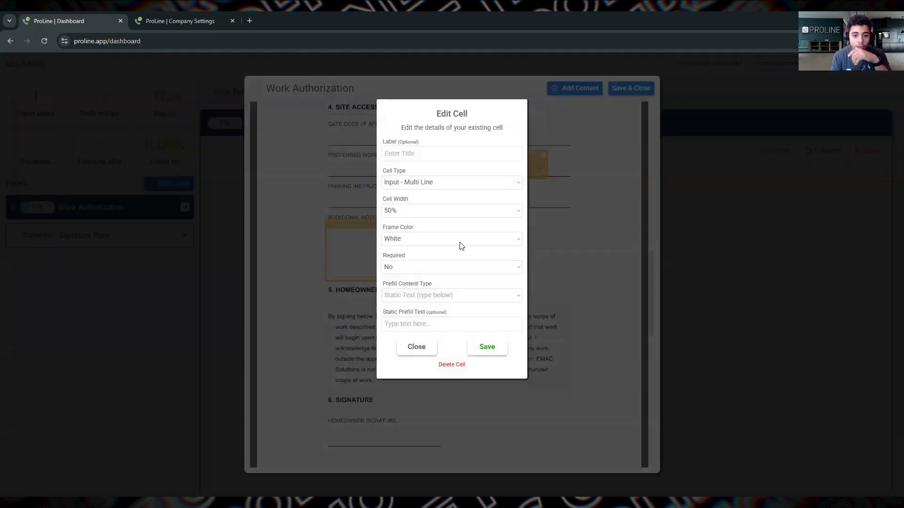
click(449, 238)
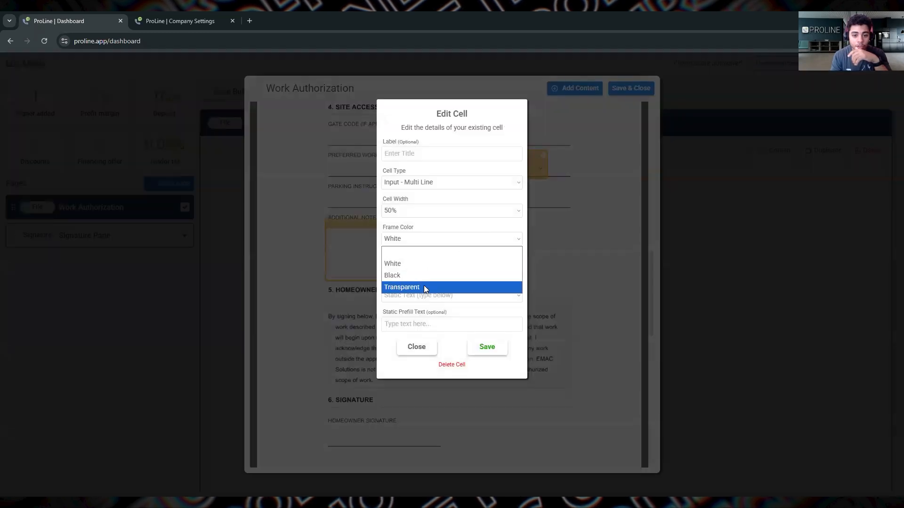
click(424, 285)
click(487, 349)
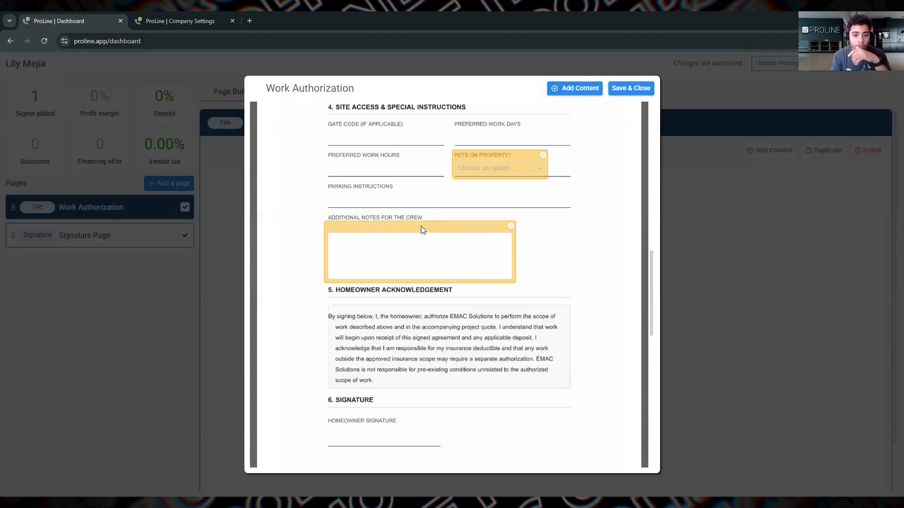
click(494, 265)
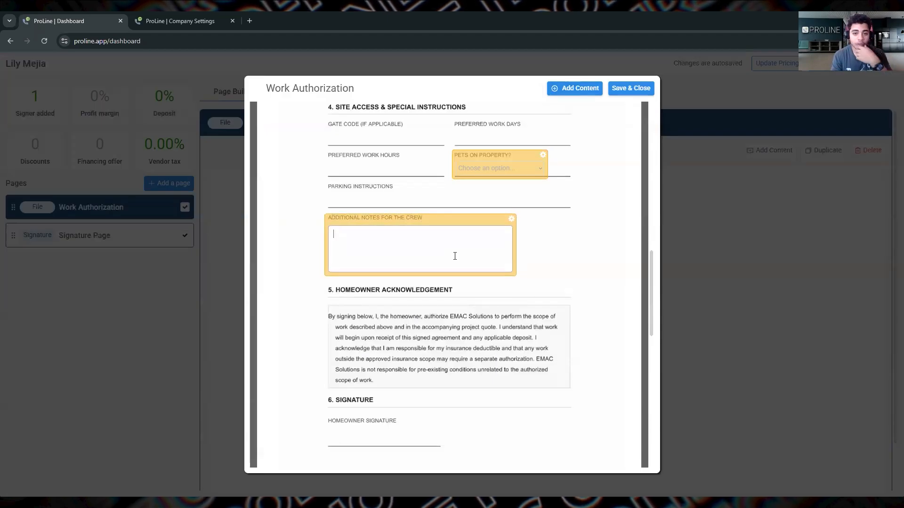
Step: Add a Content - Signature cell with a transparent frame and place it on the Homeowner Signature line
click(589, 95)
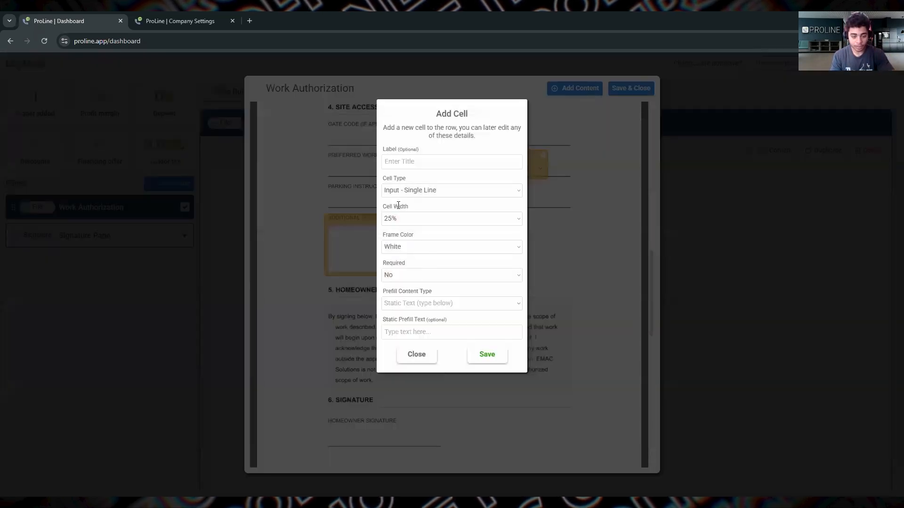
click(415, 197)
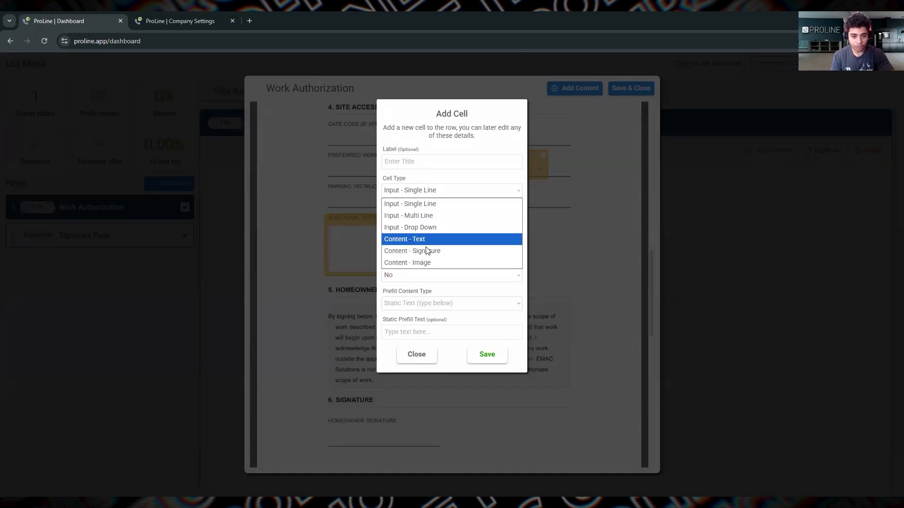
click(422, 250)
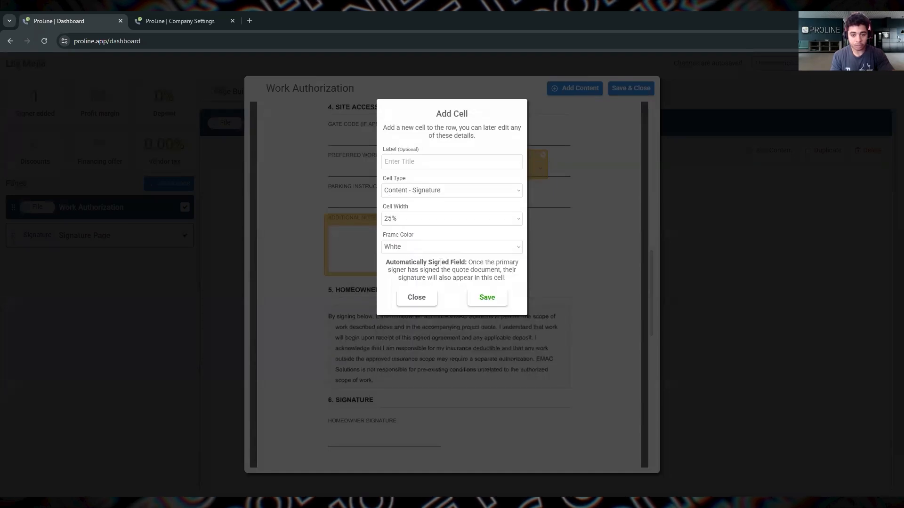
click(417, 251)
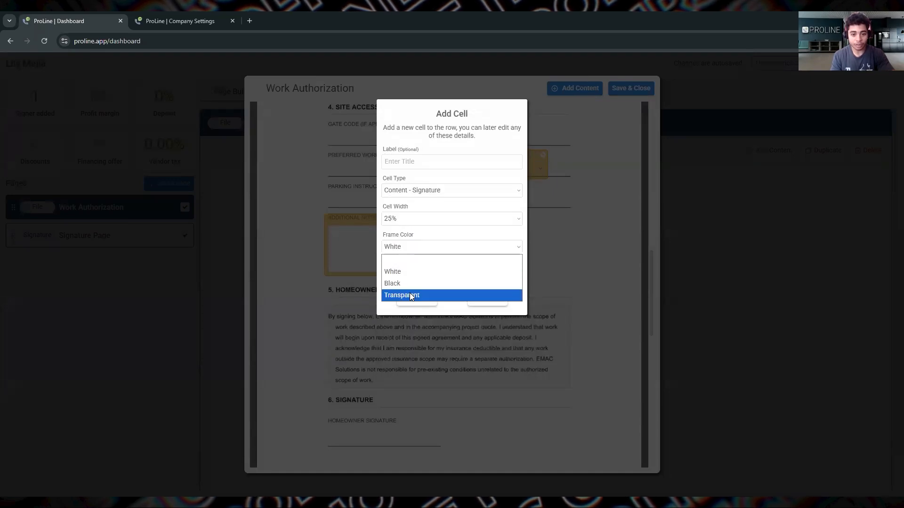
click(410, 295)
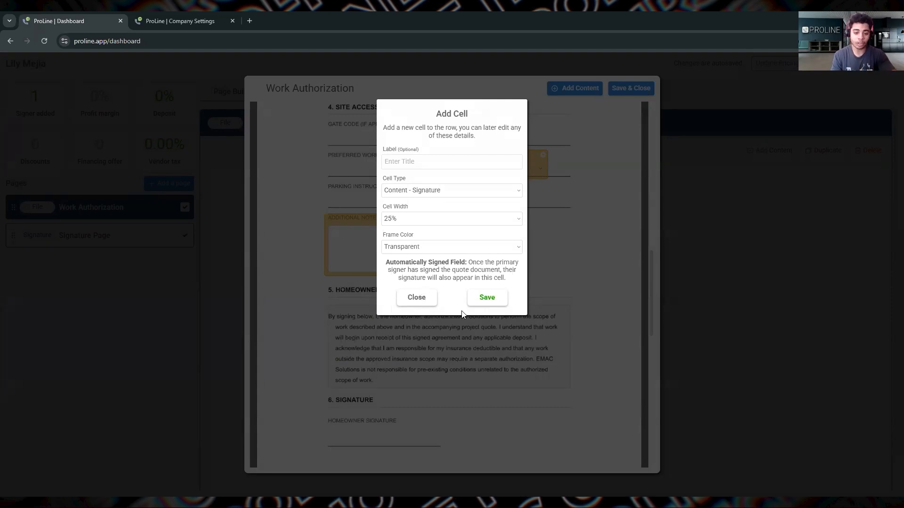
drag(487, 301, 460, 282)
click(481, 297)
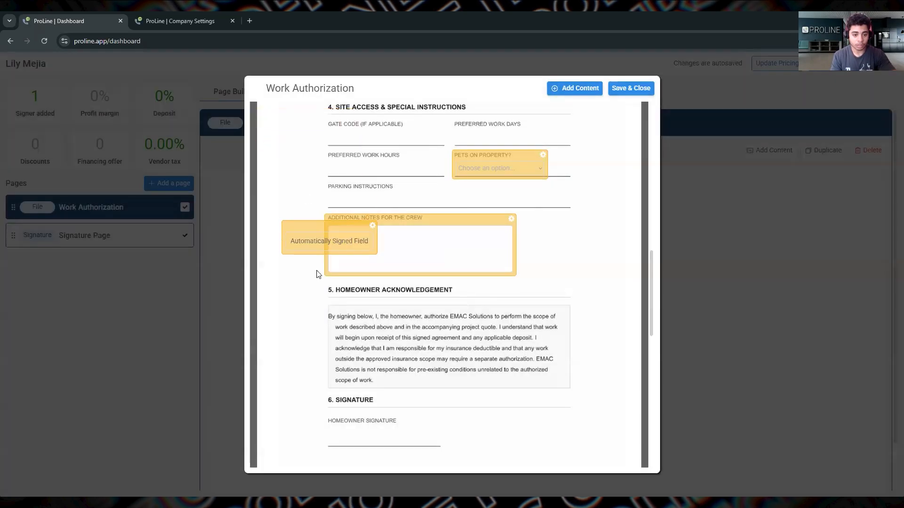
click(349, 425)
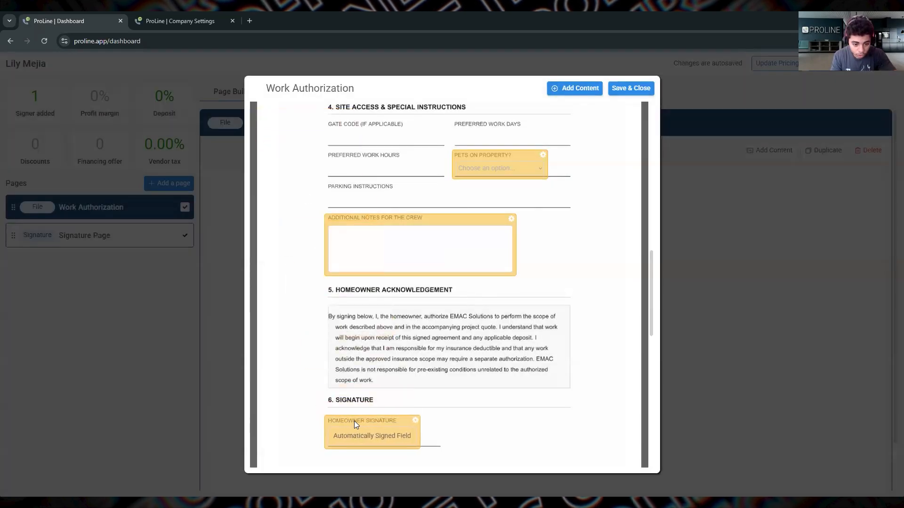
Step: Save and close the Work Authorization content editor, and open the quote preview at the Project Information section
click(630, 89)
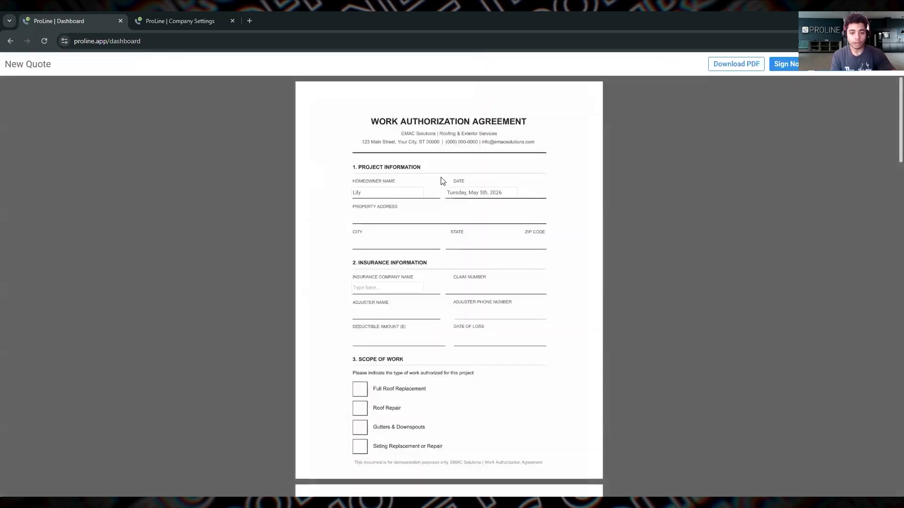
scroll(440, 181, down, 1)
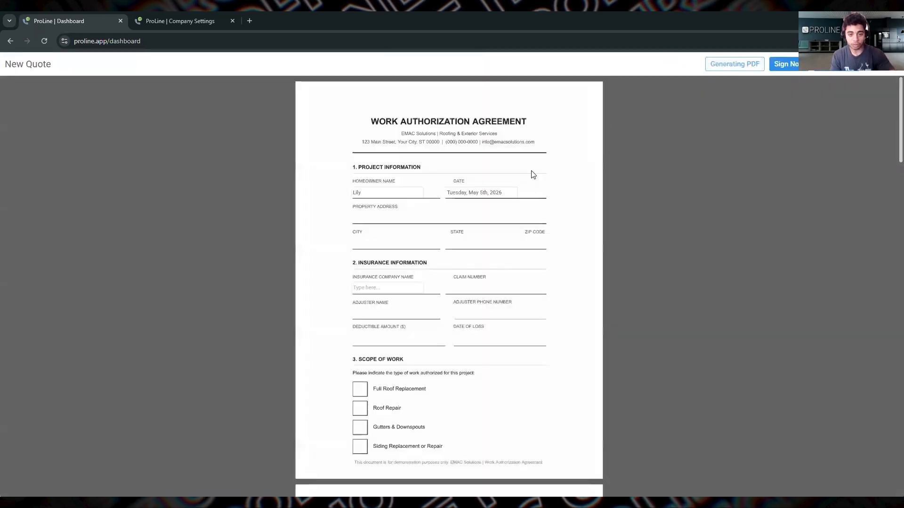
scroll(404, 189, down, 1)
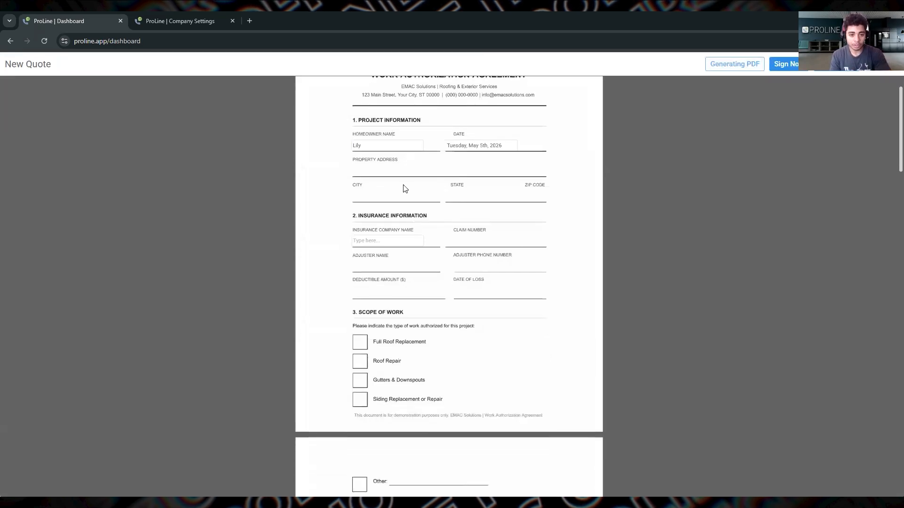
Step: Replace the prefilled first name in the preview's Homeowner Name cell with the customer's full name
double_click(392, 144)
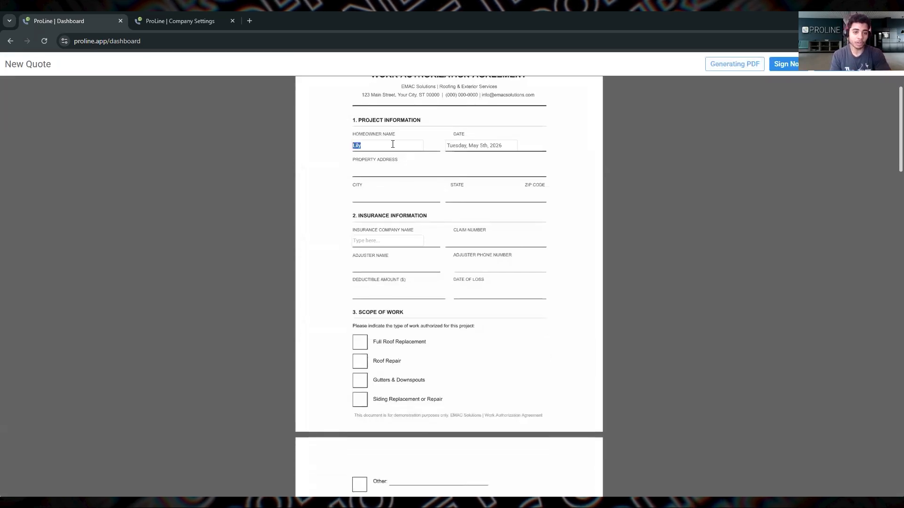
click(392, 144)
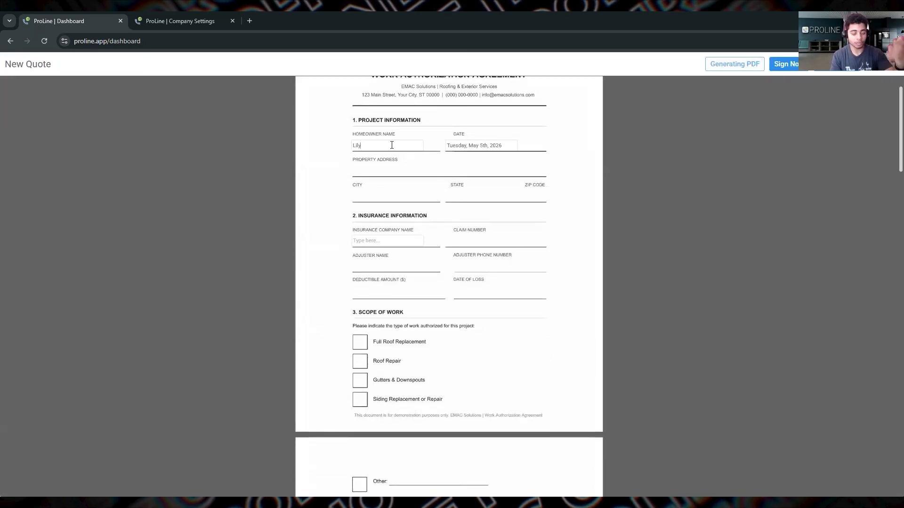
key(BackSpace)
key(BackSpace)
key(BackSpace)
key(BackSpace)
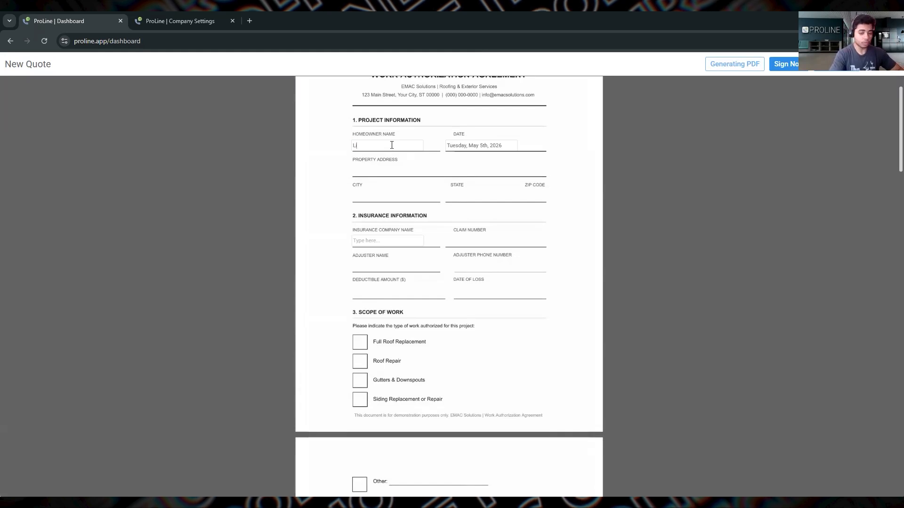
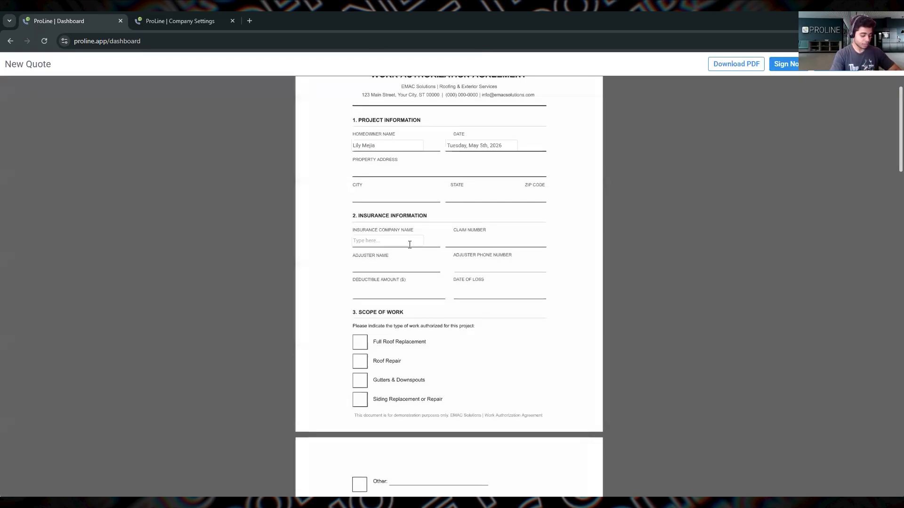
Step: Fill the preview's Insurance Company Name cell with All State and choose No for Pets on Property
text(All)
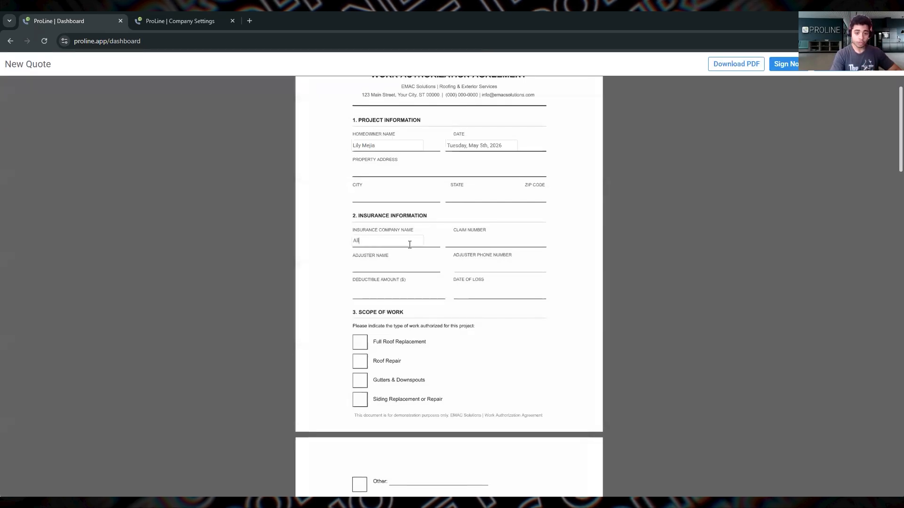
text( State)
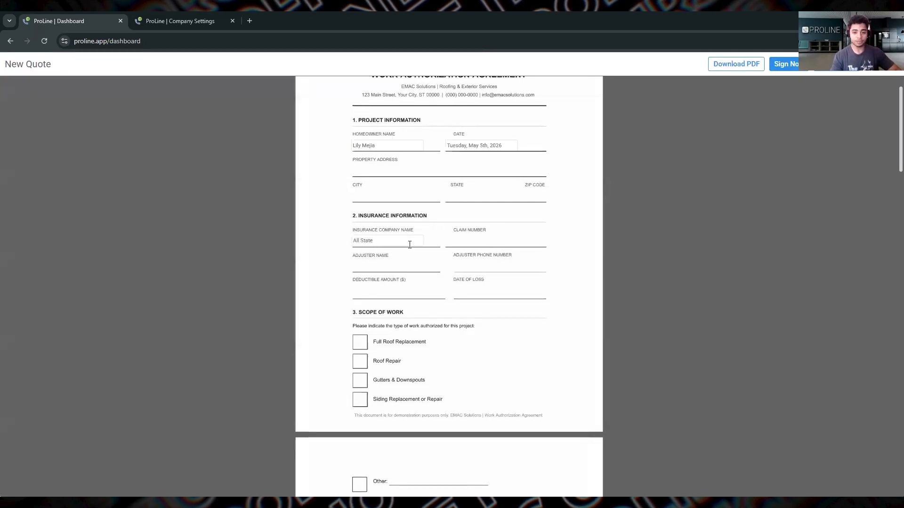
scroll(423, 329, down, 5)
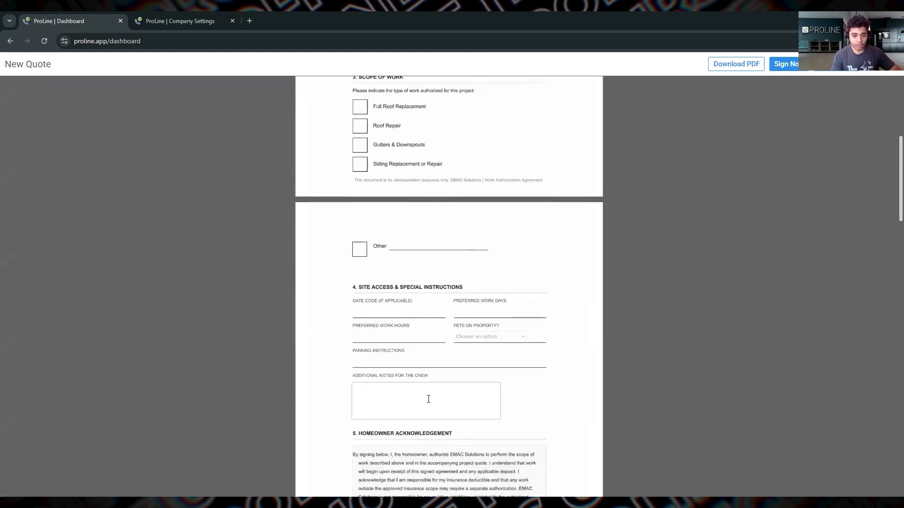
scroll(427, 397, down, 3)
click(392, 260)
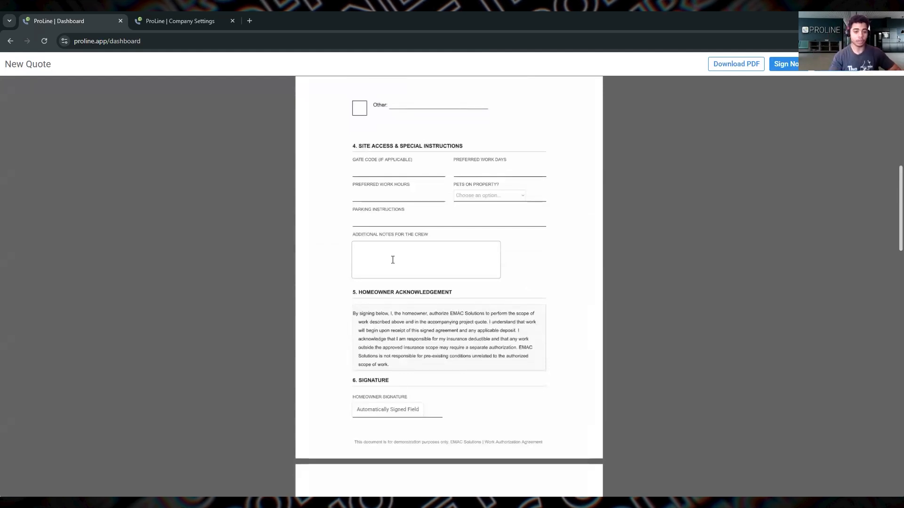
click(509, 196)
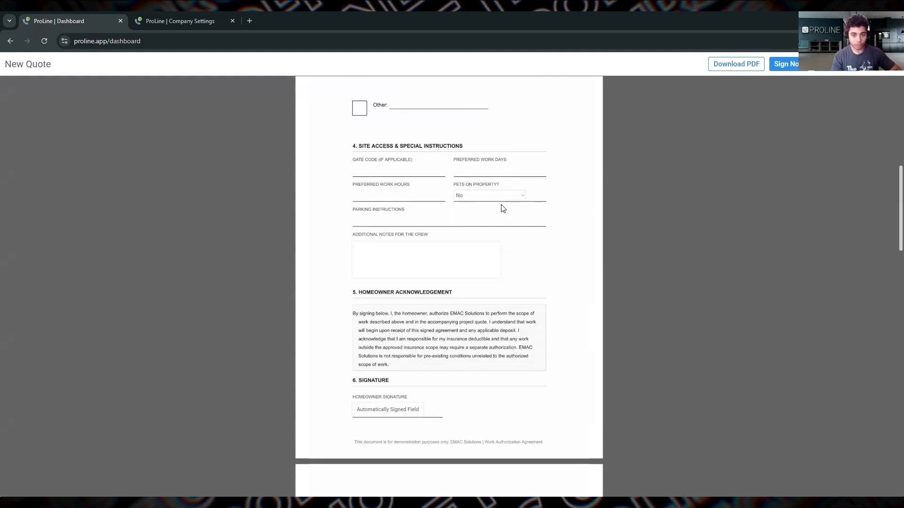
click(485, 231)
Step: Fill the Additional Notes for the Crew cell with random placeholder text and repeat it until it spans several lines
click(391, 253)
text(asifsdlefjdijirervrjivrjrvr)
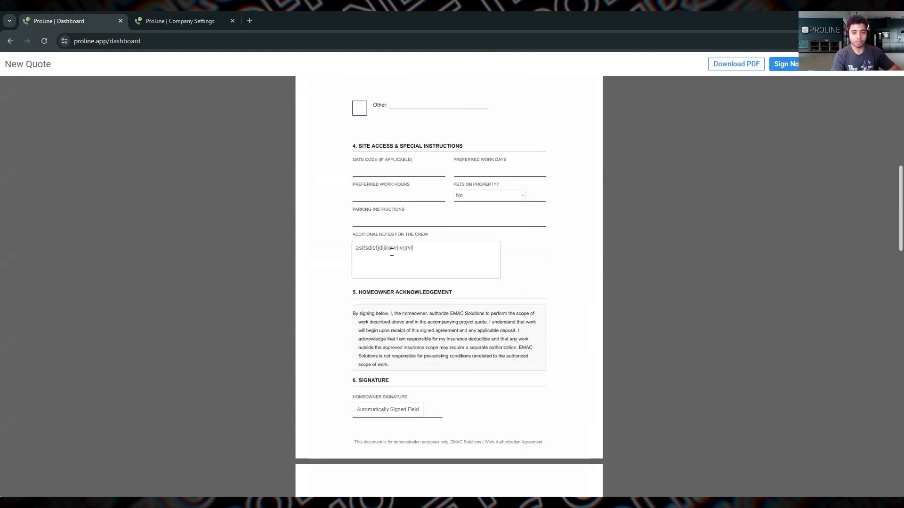
text(vjivjijvrjrevvr)
key(ctrl+a)
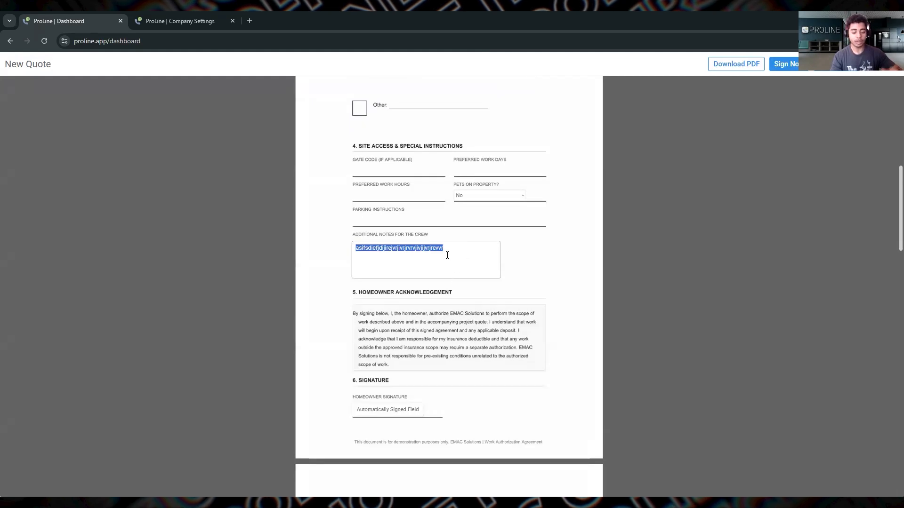
key(ctrl+c)
key(ctrl+v)
key(ctrl+v)
key(ctrl+v)
key(ctrl+v)
key(ctrl+v)
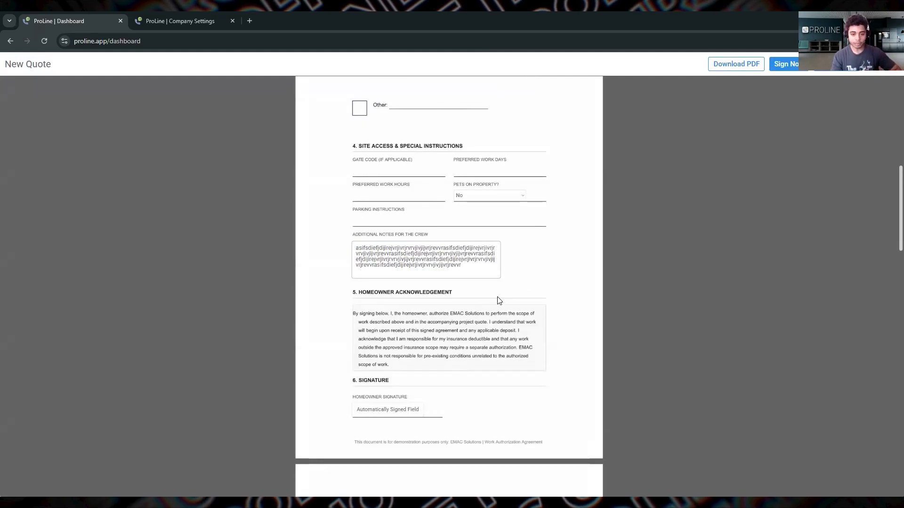
Step: Look over the filled Work Authorization preview, close it, and reopen the draft quote for editing
scroll(497, 299, down, 3)
scroll(497, 299, up, 9)
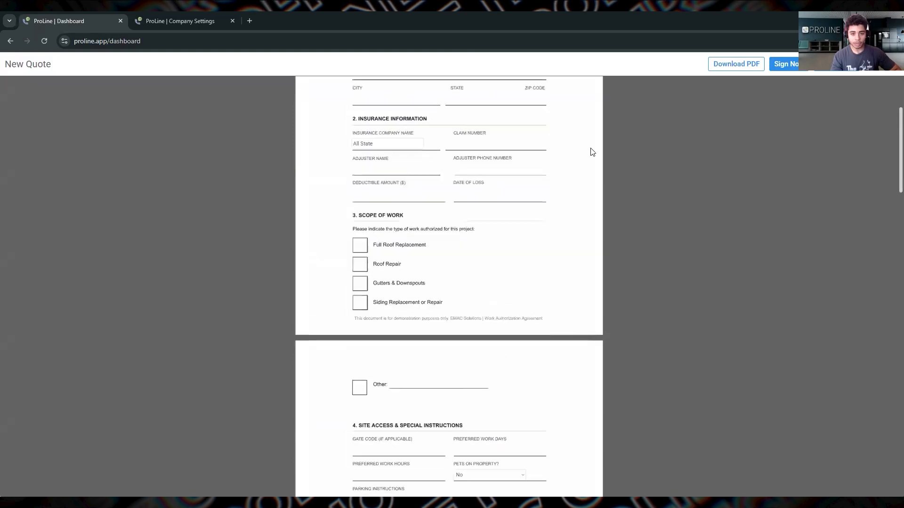
scroll(421, 288, up, 1)
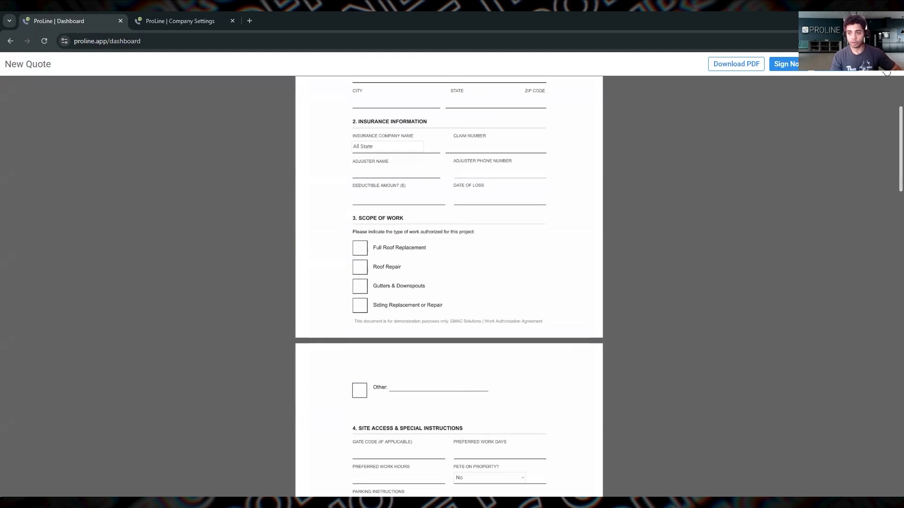
click(887, 70)
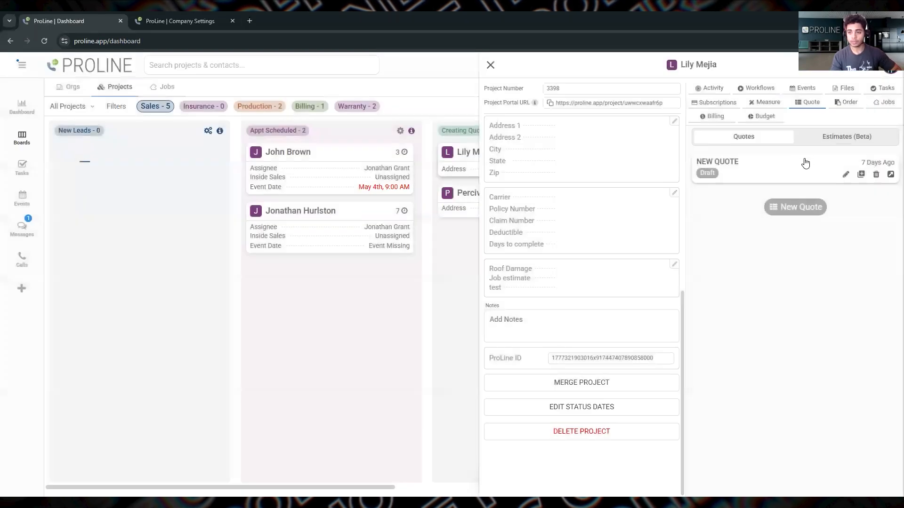
click(845, 175)
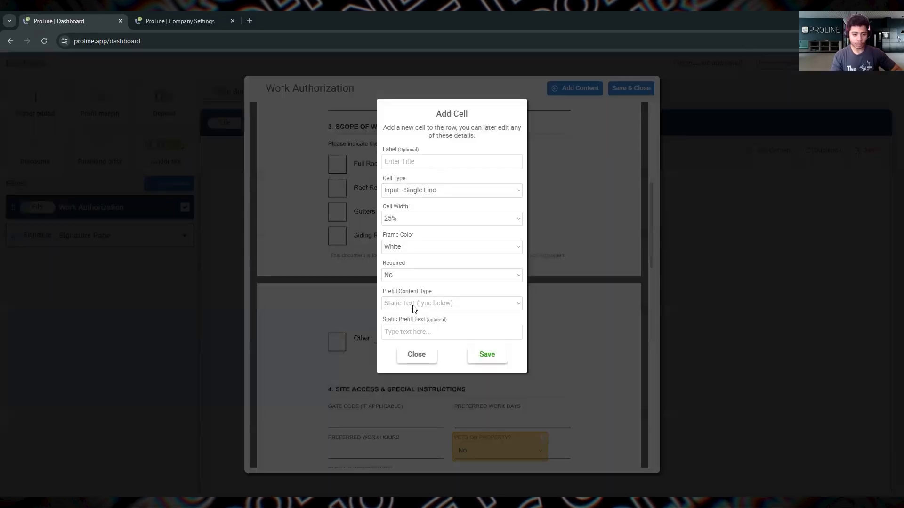
Step: Add a single-line input cell with 6% width and a transparent frame, and place it over the Full Roof Replacement checkbox
click(412, 220)
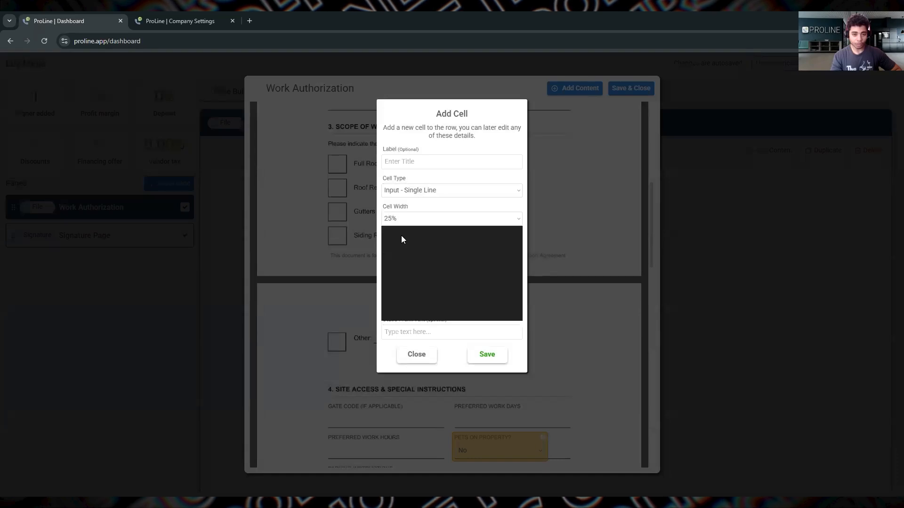
click(401, 235)
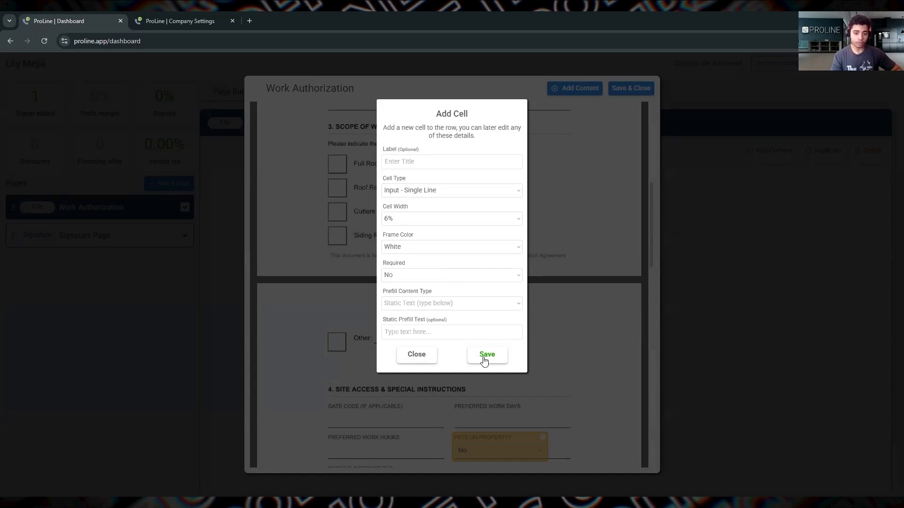
drag(483, 357, 424, 254)
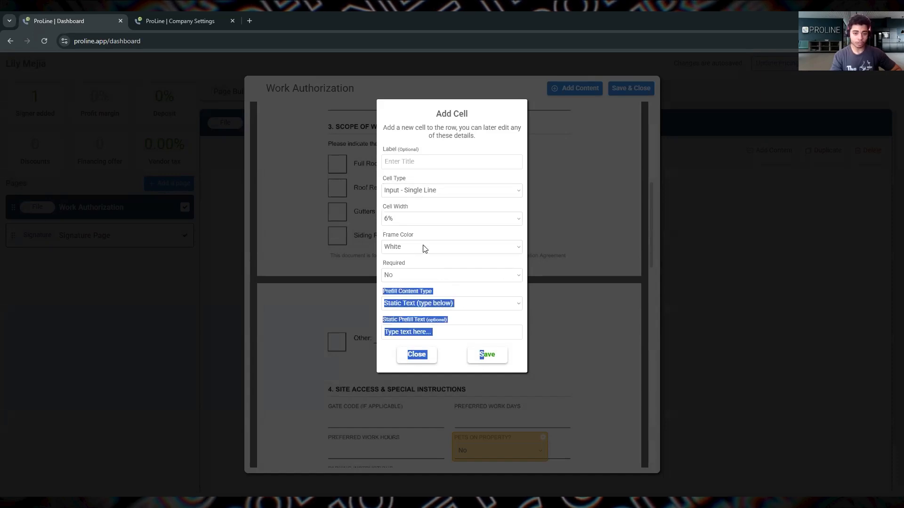
click(423, 247)
click(410, 294)
click(493, 356)
drag(268, 118, 336, 153)
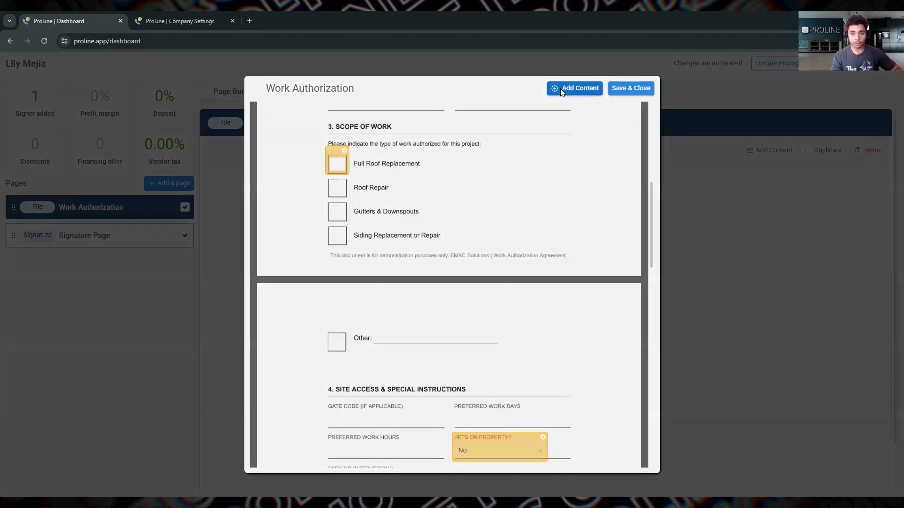
Step: Add another single-line input cell with 6% width and a transparent frame, and place it over the Roof Repair checkbox
click(560, 88)
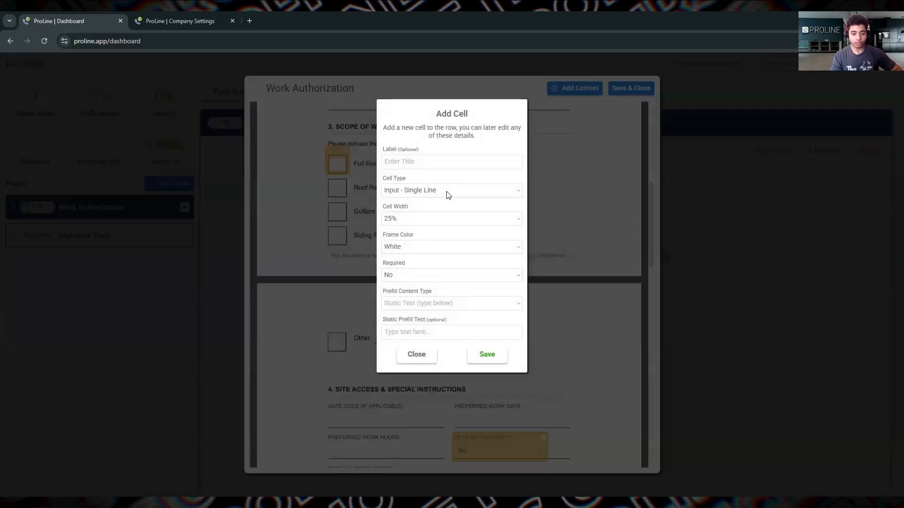
click(387, 300)
click(387, 300)
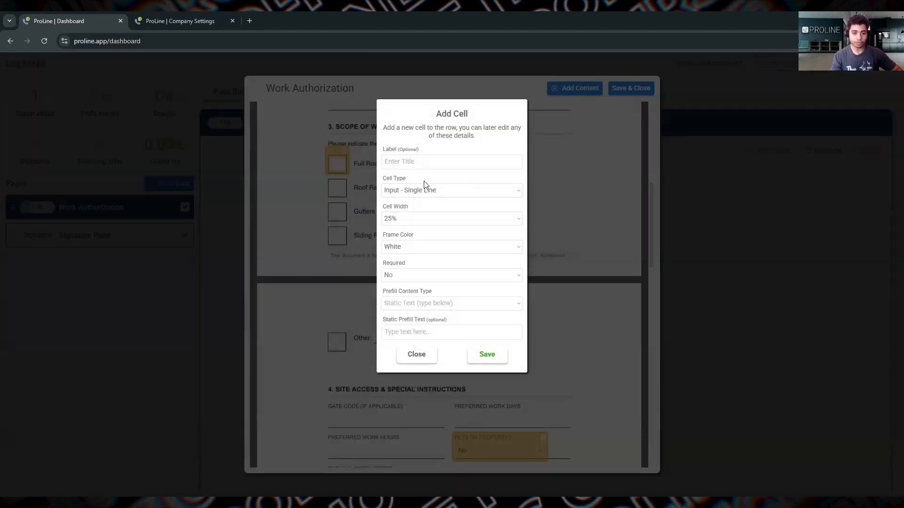
click(407, 248)
click(402, 237)
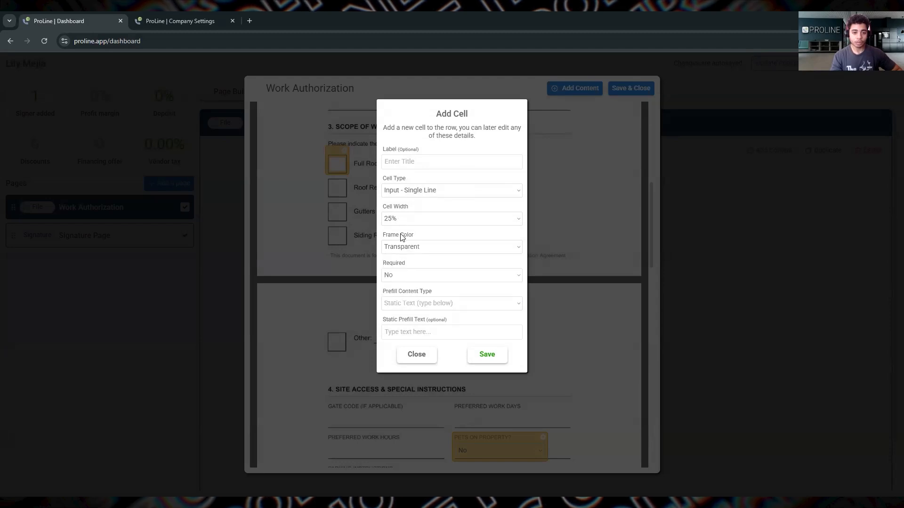
click(487, 361)
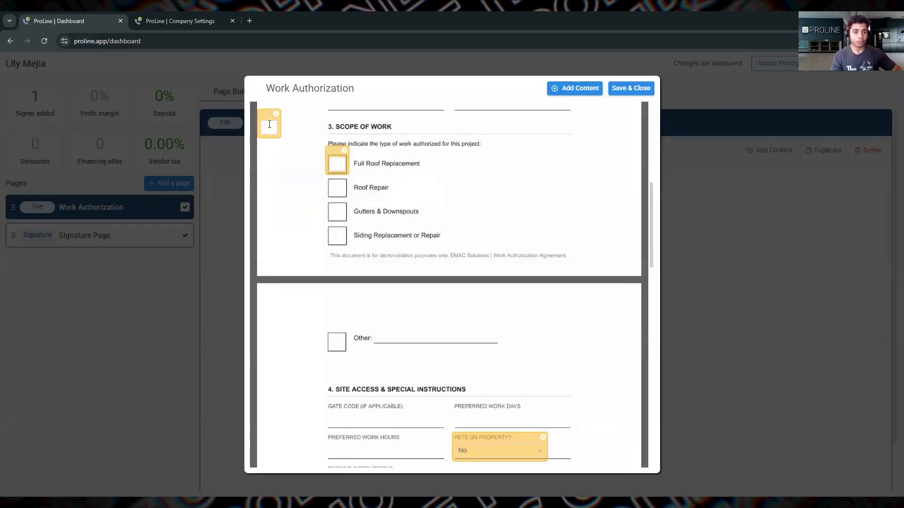
drag(267, 114, 337, 174)
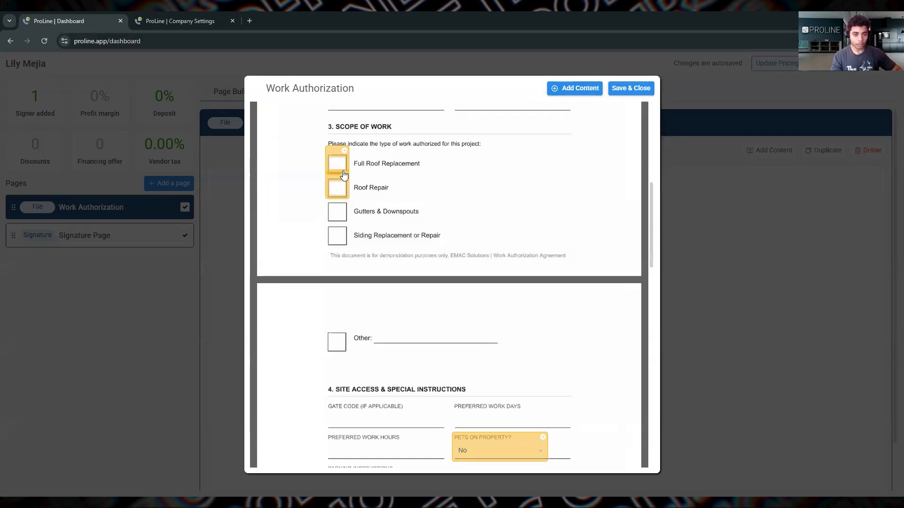
Step: Set the Roof Repair cell's width to 8% and save the cell
click(344, 176)
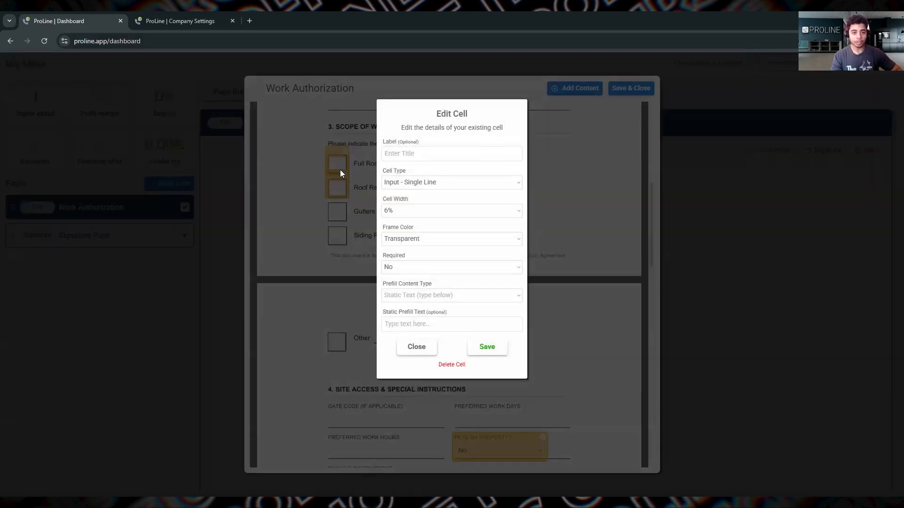
click(420, 214)
click(401, 235)
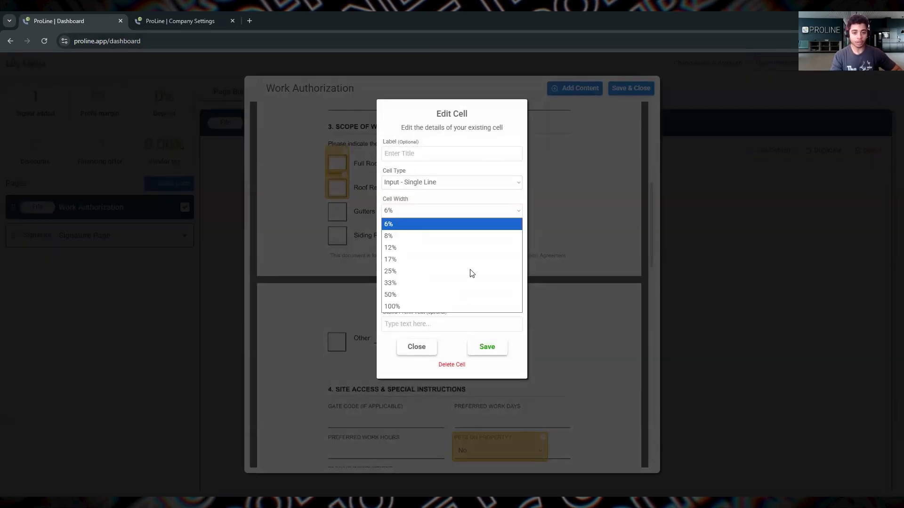
click(488, 347)
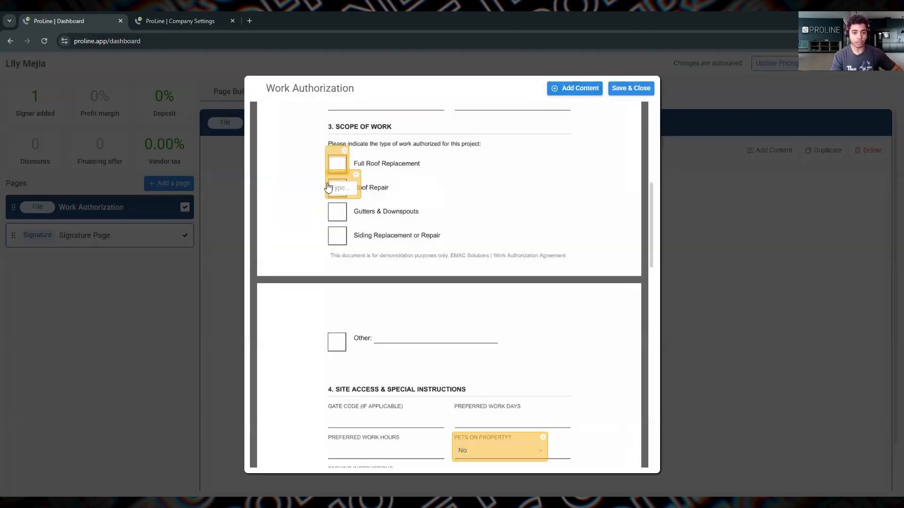
Step: Restore the Roof Repair cell's width to 6% and save the cell
click(356, 178)
click(423, 212)
click(407, 233)
click(487, 347)
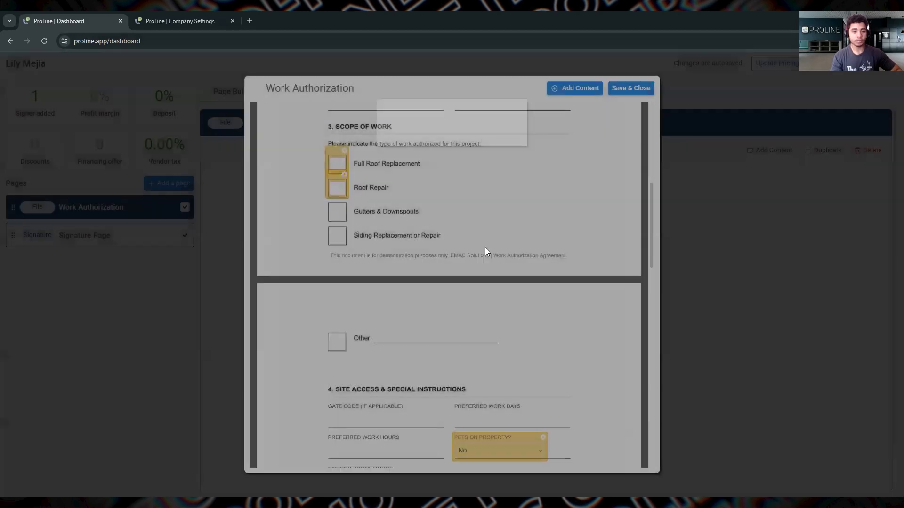
Step: Save and close the content editor, and mark Roof Repair and Full Roof Replacement with an X in the quote preview
click(628, 93)
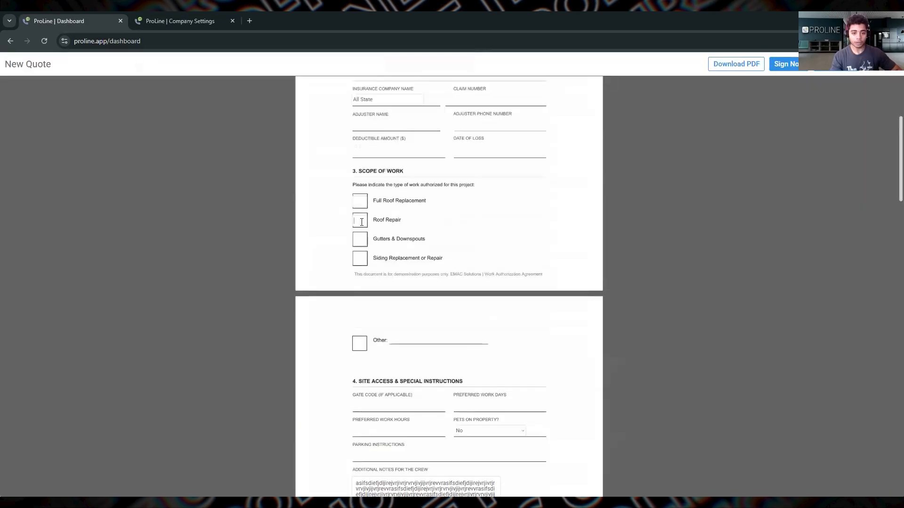
text(X)
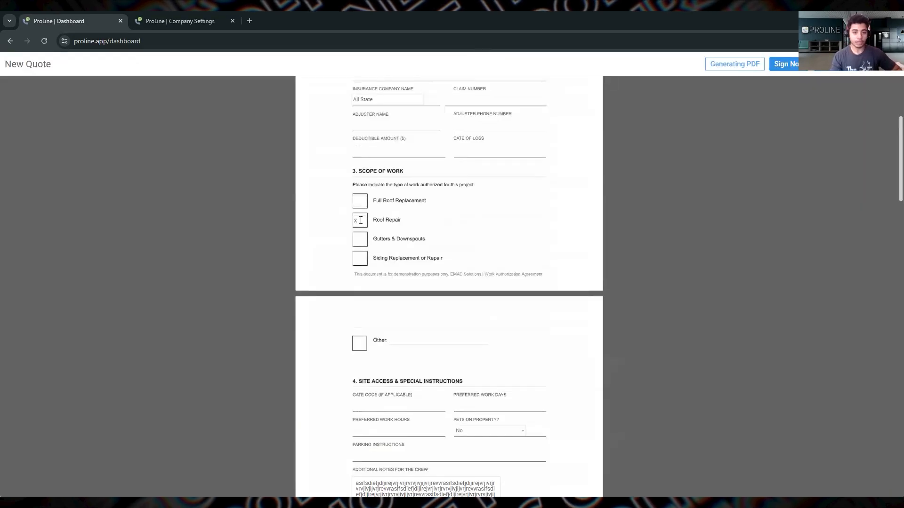
text(X)
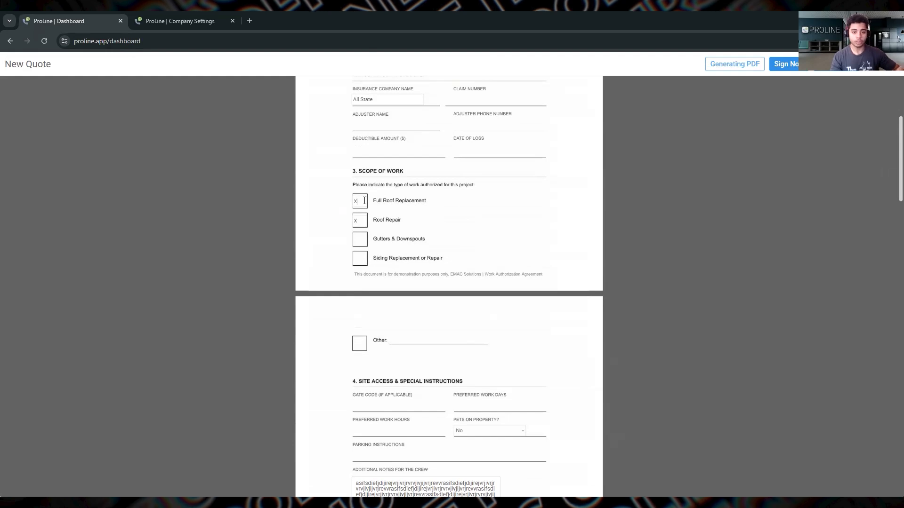
scroll(517, 325, down, 3)
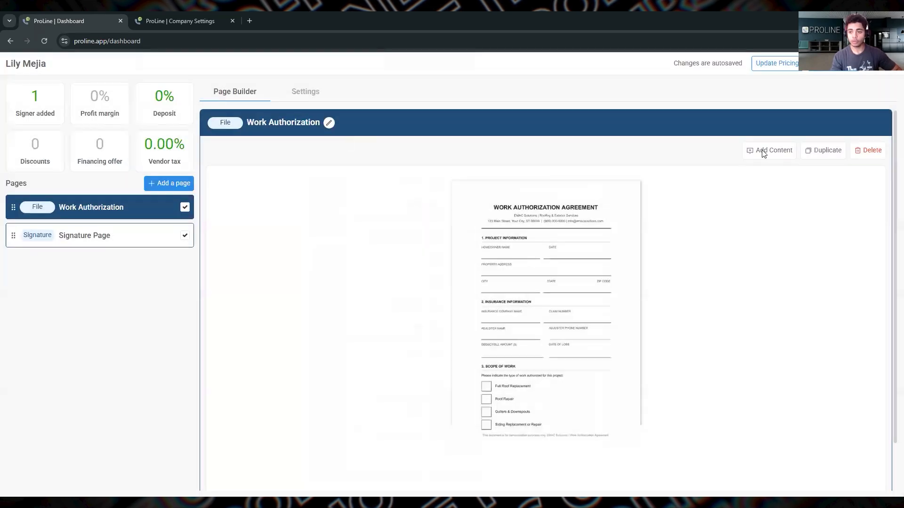
Step: Reopen the Work Authorization content editor and view the Pets on Property cell's drop-down settings
click(762, 151)
scroll(468, 359, down, 5)
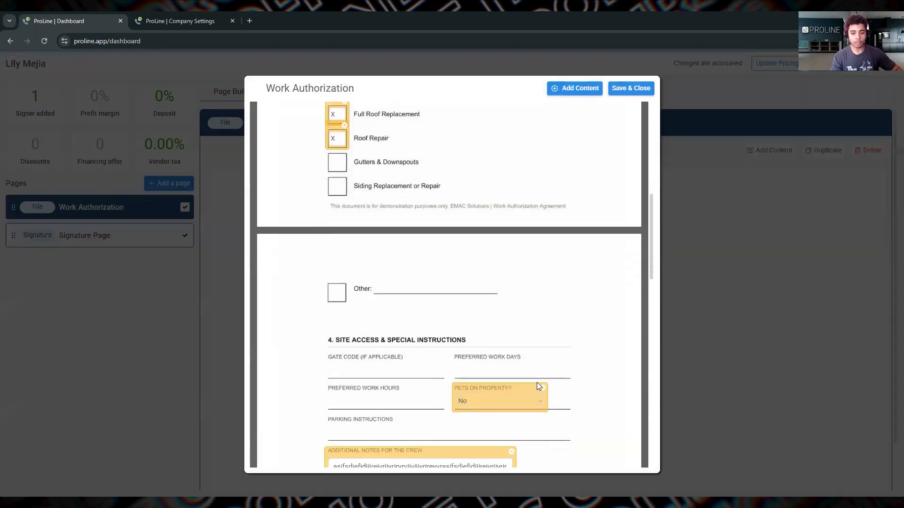
click(544, 250)
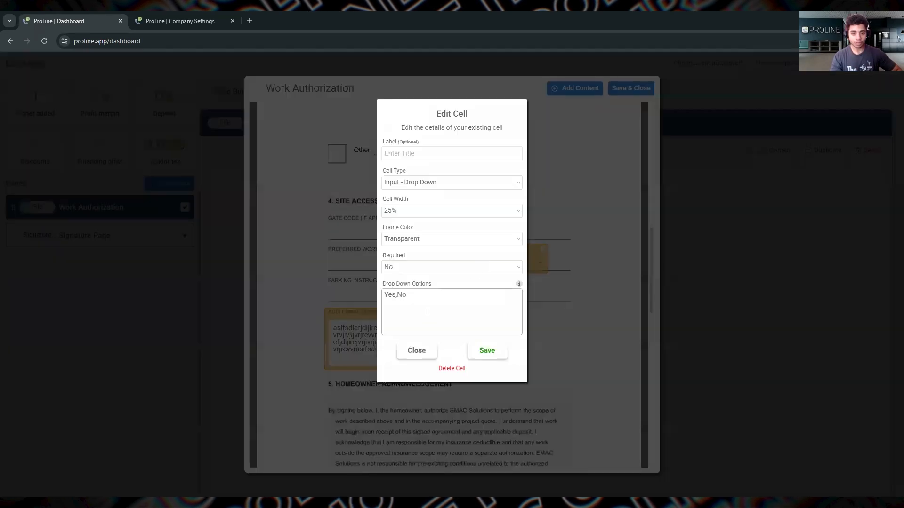
click(643, 303)
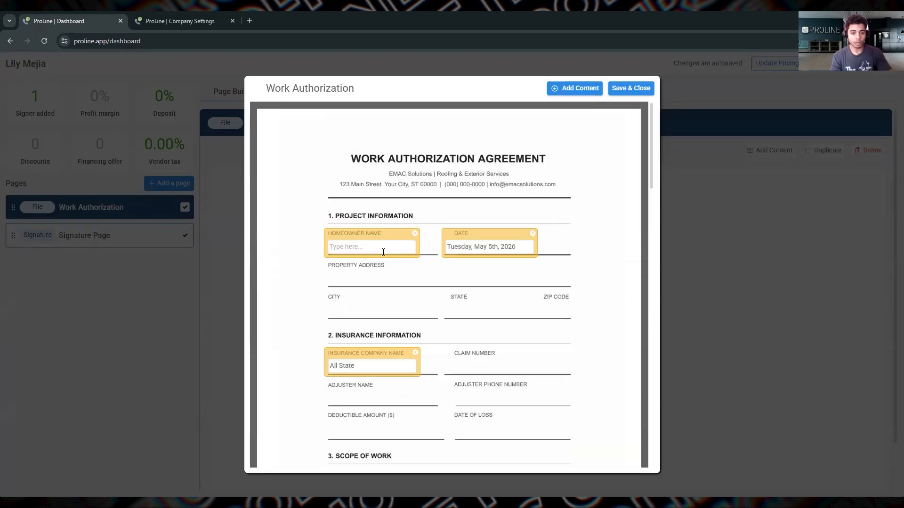
Step: Make the Homeowner Name cell required, and save and close the content editor
click(414, 233)
click(416, 272)
click(402, 294)
click(490, 323)
click(632, 93)
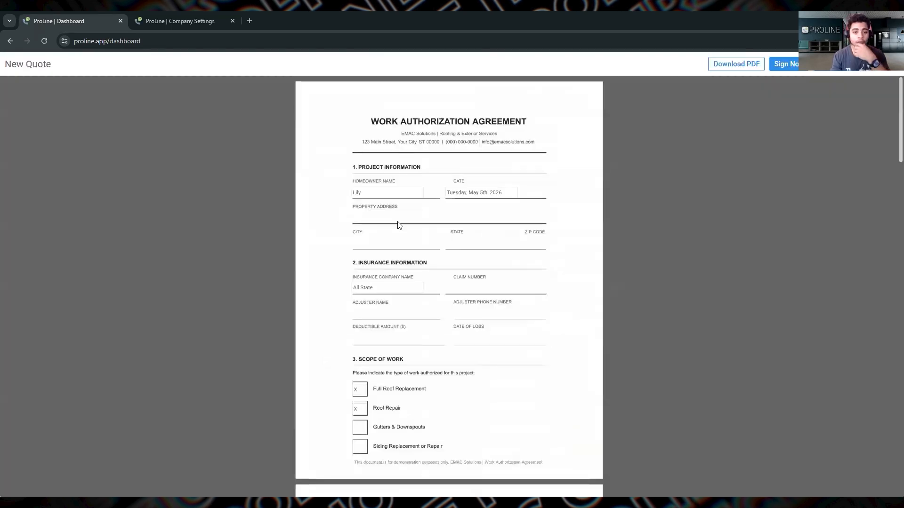
Step: Clear the Homeowner Name cell in the quote preview and try to sign the quote
drag(381, 192, 335, 192)
key(BackSpace)
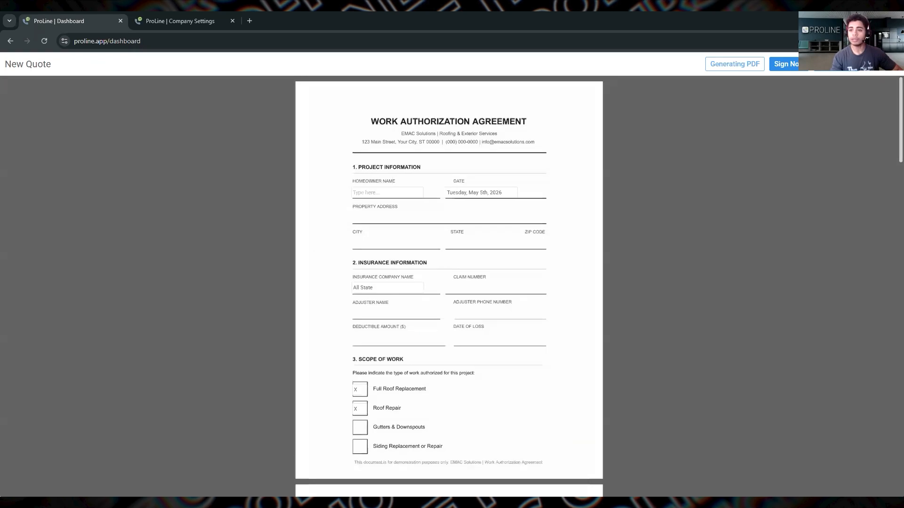
click(797, 65)
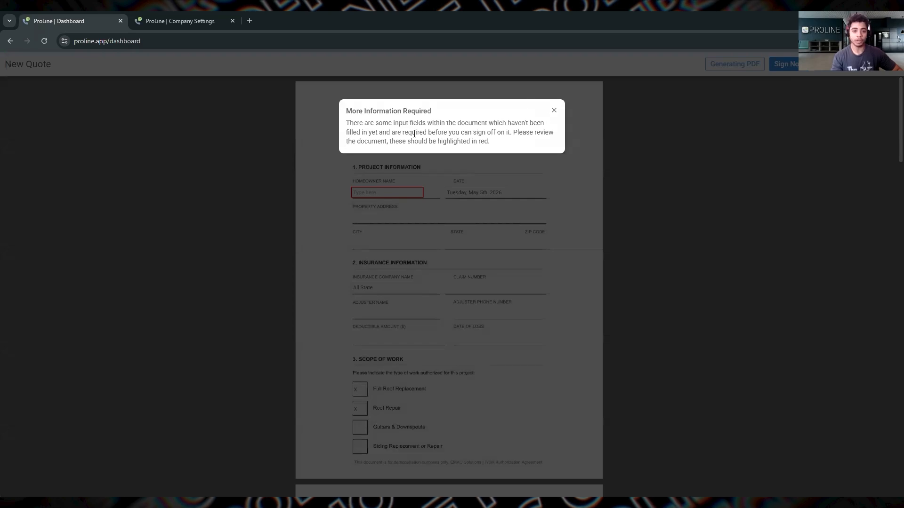
click(553, 111)
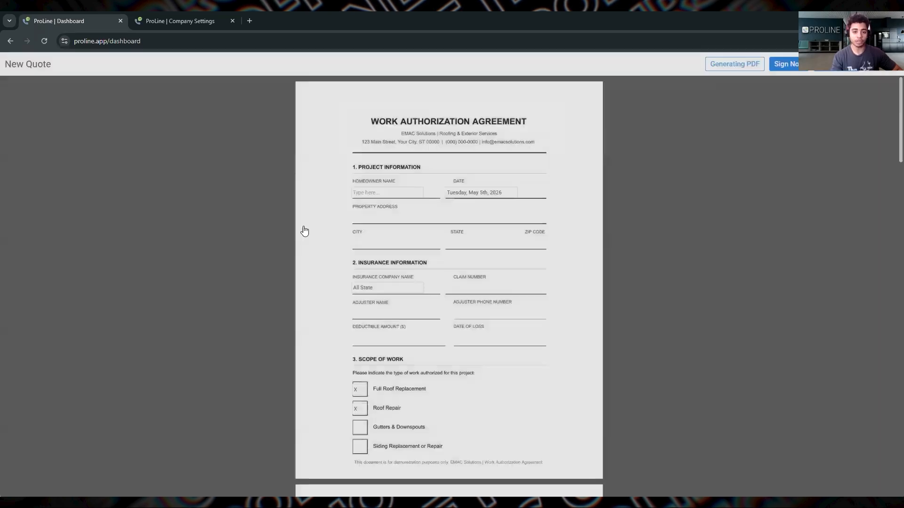
Step: Fill in the required Homeowner Name cell with the customer's full name in the quote preview
click(384, 190)
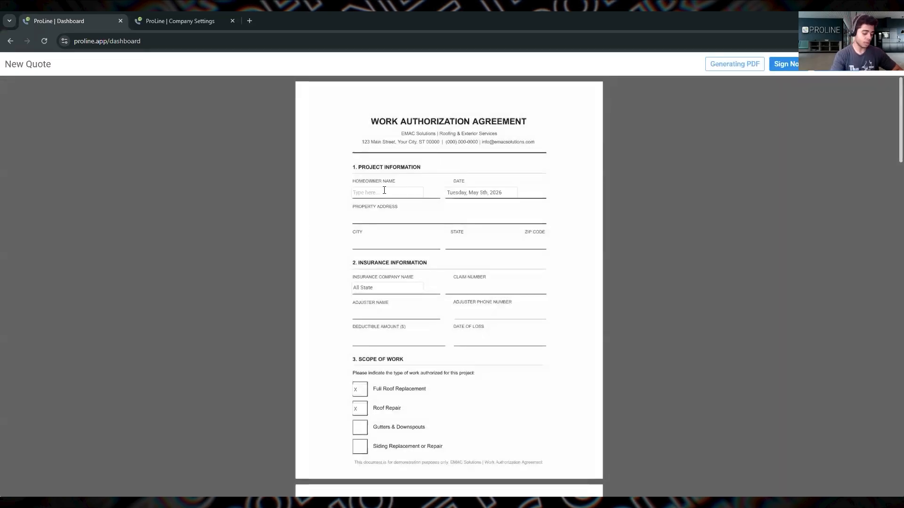
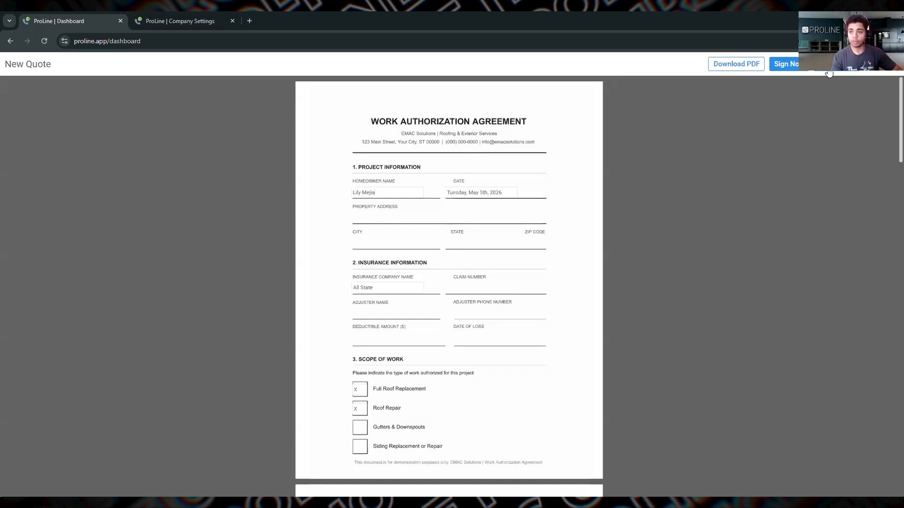
Step: Sign and accept the quote with the customer's full legal name as typed signature, agreeing to the terms and conditions, and dismiss the completion notice
click(785, 64)
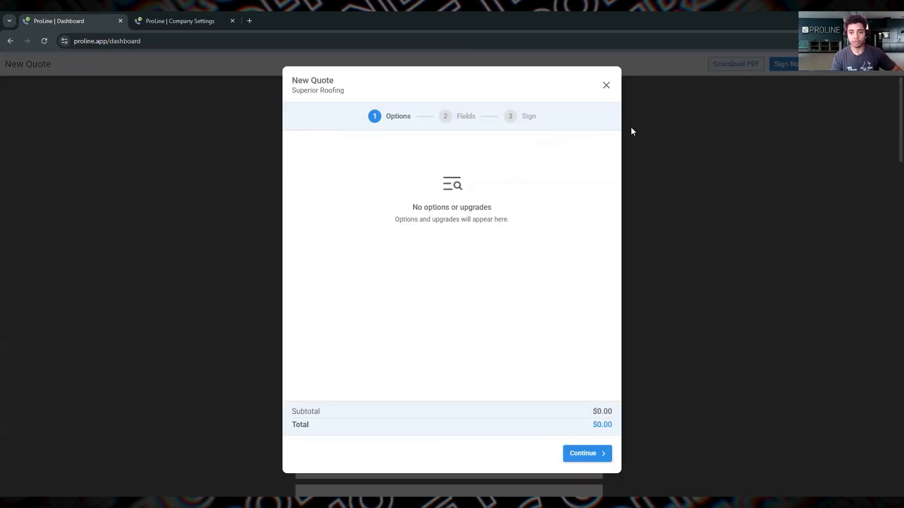
click(591, 453)
click(583, 454)
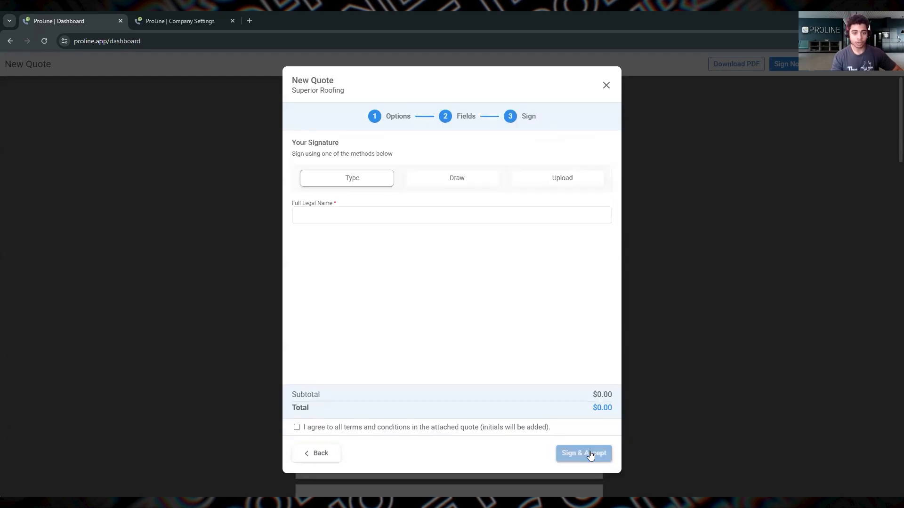
click(416, 216)
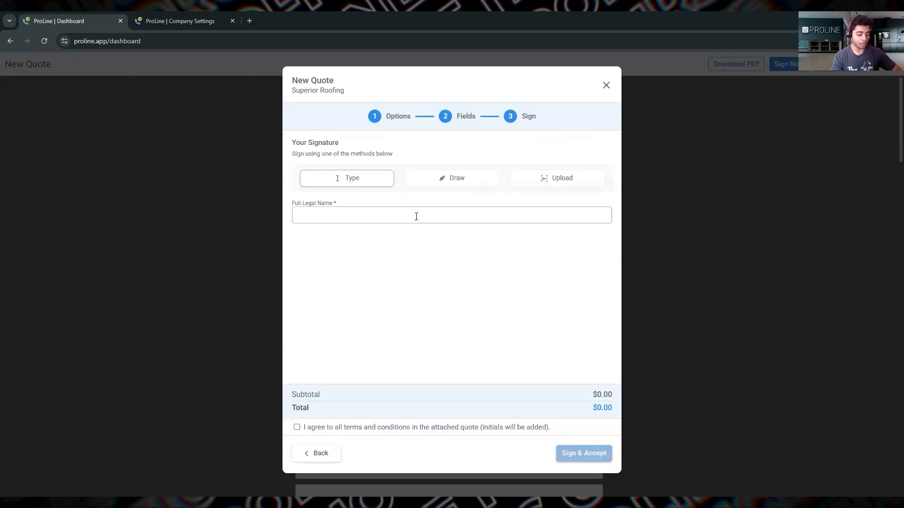
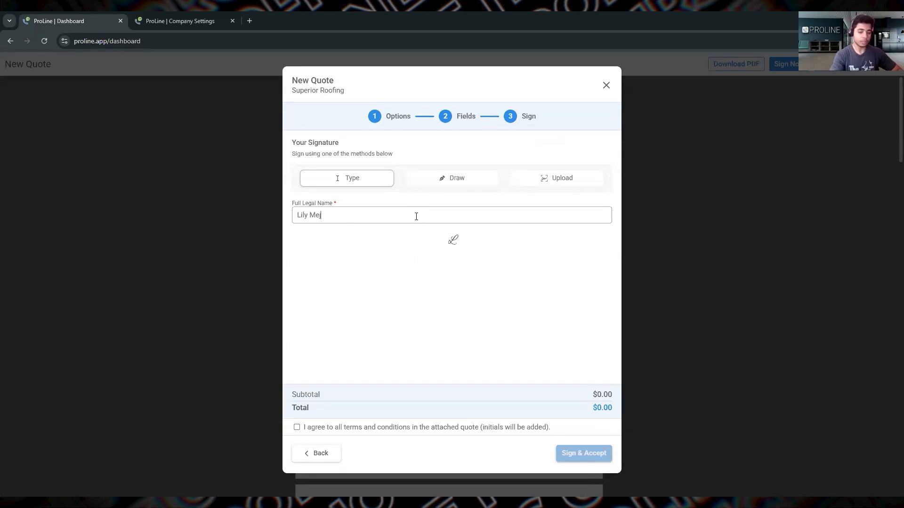
click(297, 427)
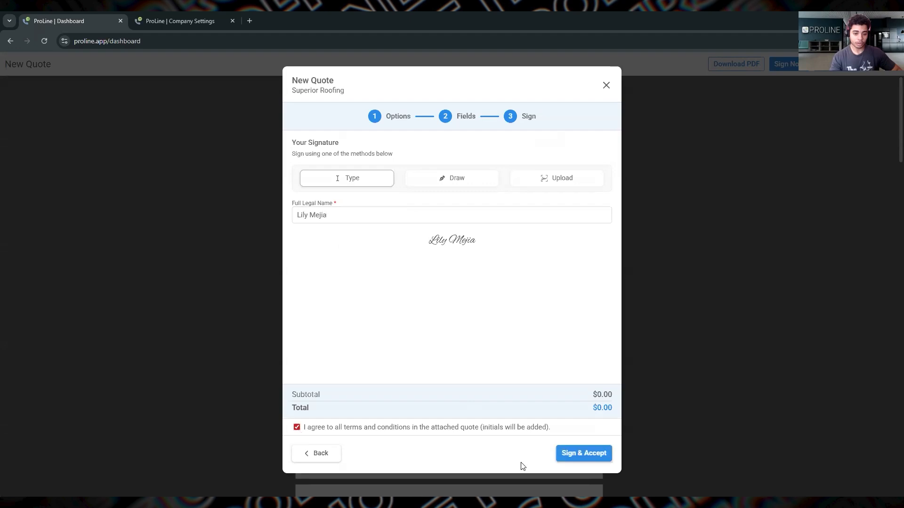
click(584, 455)
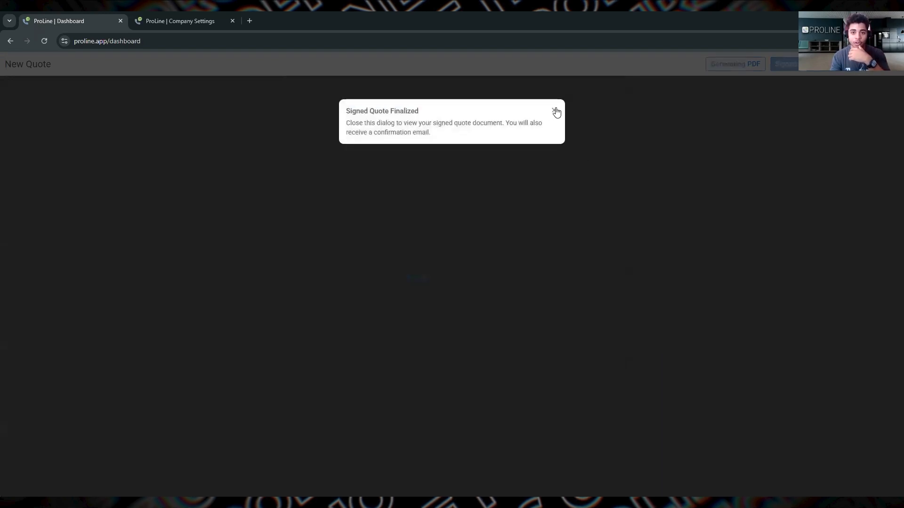
click(543, 339)
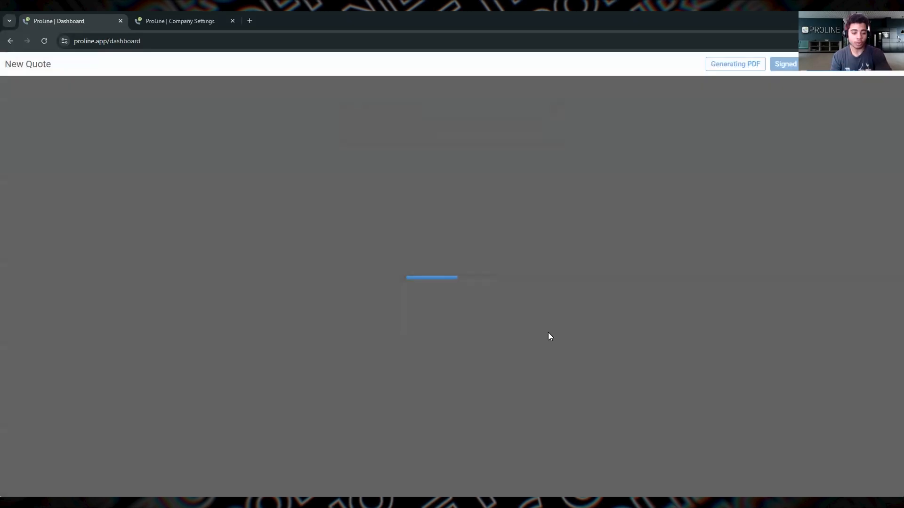
Step: Examine the signed quote's filled-in cells, homeowner signature and authorization section, and close the quote preview
scroll(466, 283, down, 5)
scroll(466, 280, up, 5)
scroll(437, 256, up, 4)
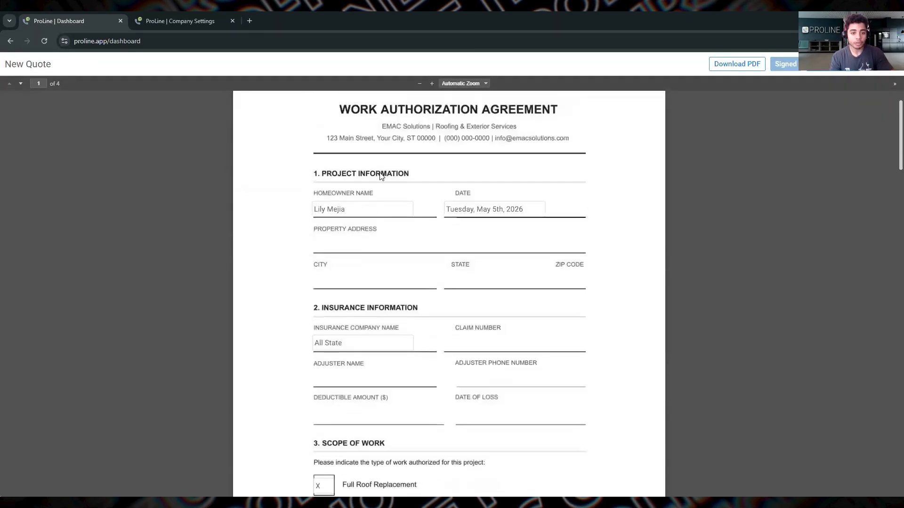
scroll(461, 249, down, 10)
scroll(463, 250, down, 3)
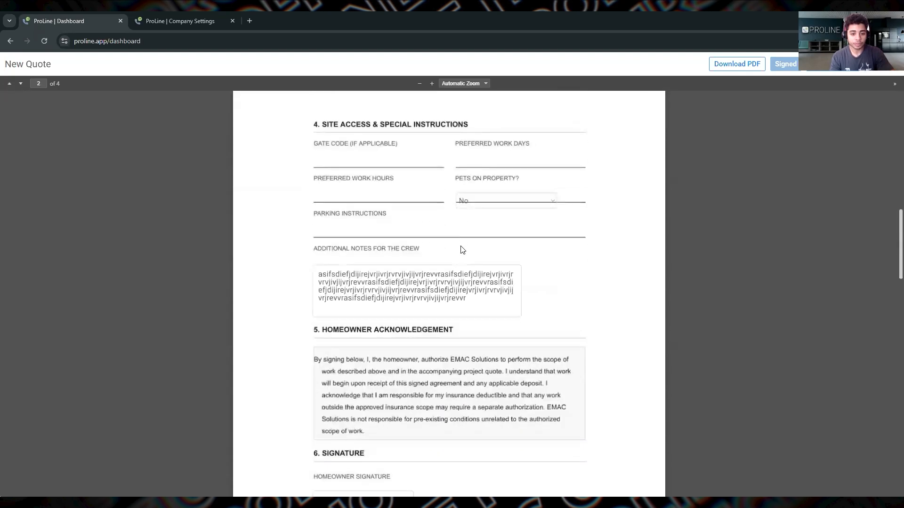
double_click(415, 290)
scroll(416, 291, down, 2)
scroll(415, 291, down, 1)
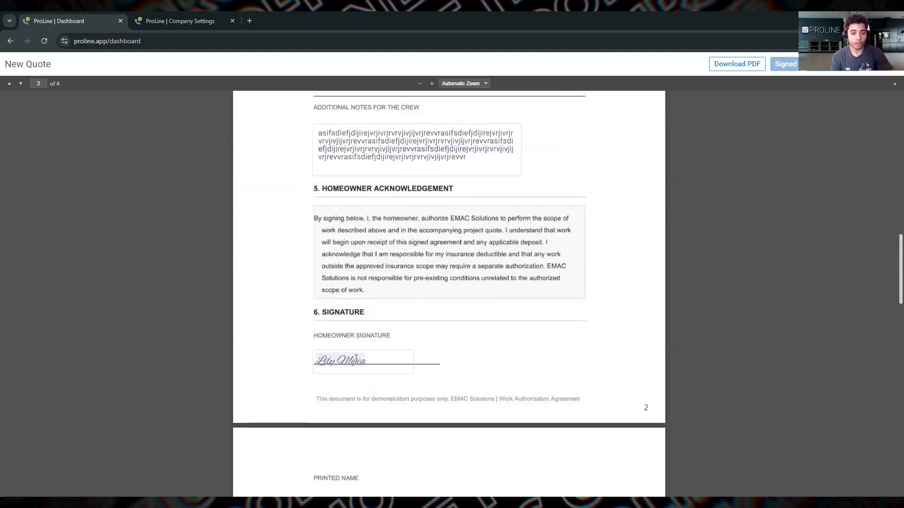
scroll(371, 361, down, 10)
scroll(371, 361, down, 10)
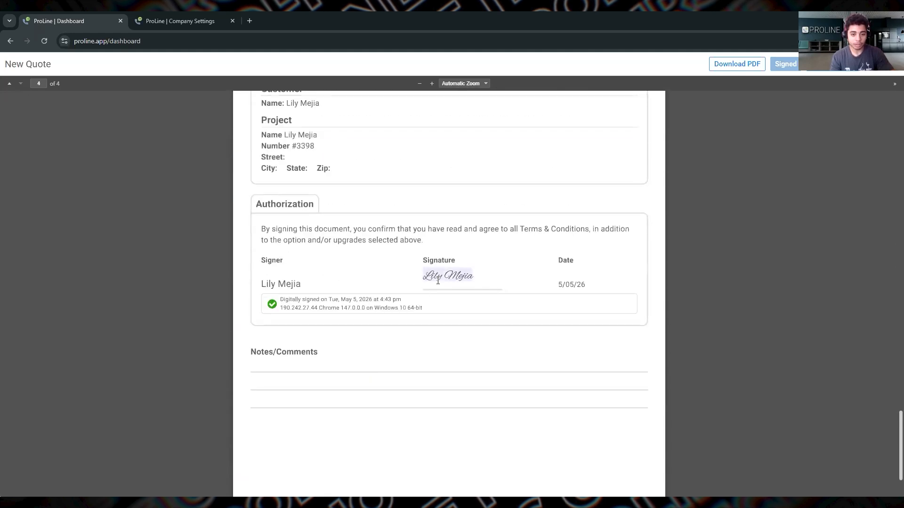
scroll(438, 280, up, 15)
scroll(450, 296, up, 4)
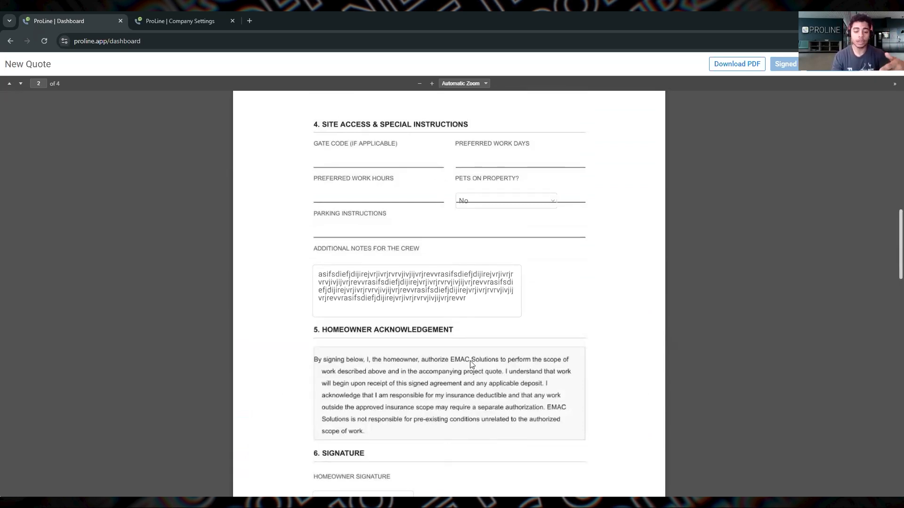
scroll(471, 363, down, 2)
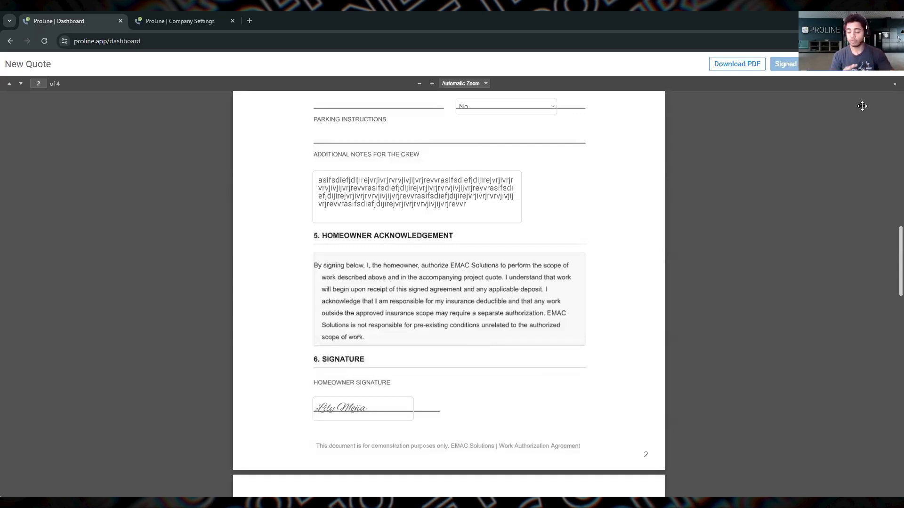
key(Escape)
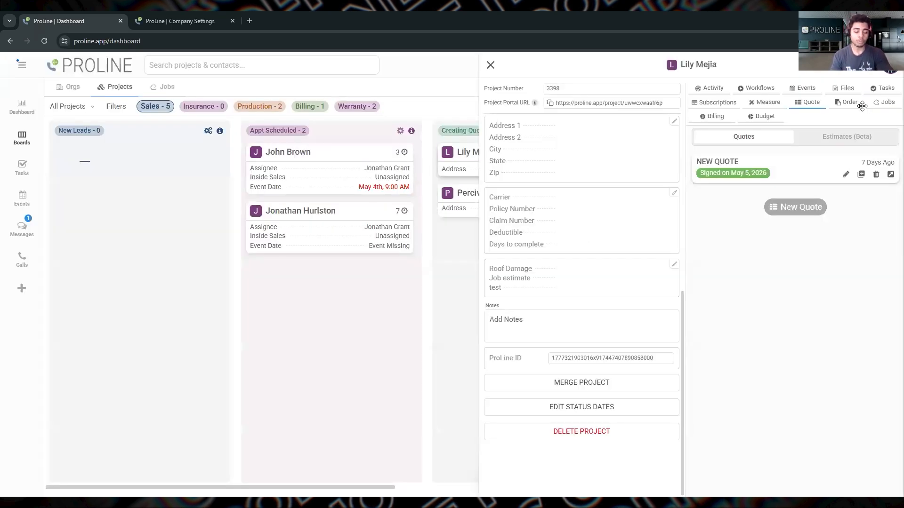